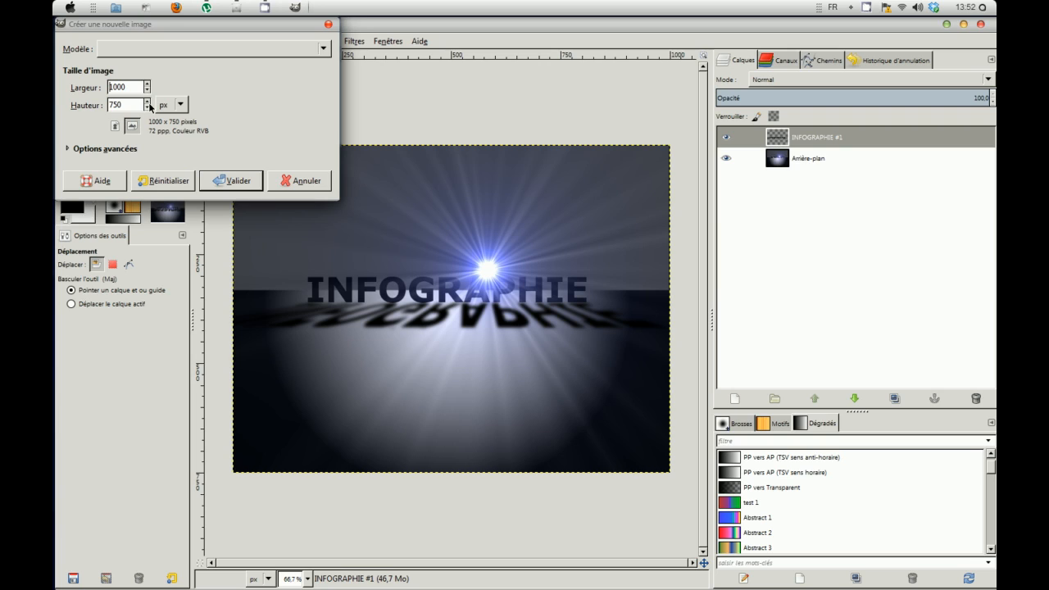
Create a new image from the 1024x768 template with the comment "Conceptuance Formation"
click(320, 50)
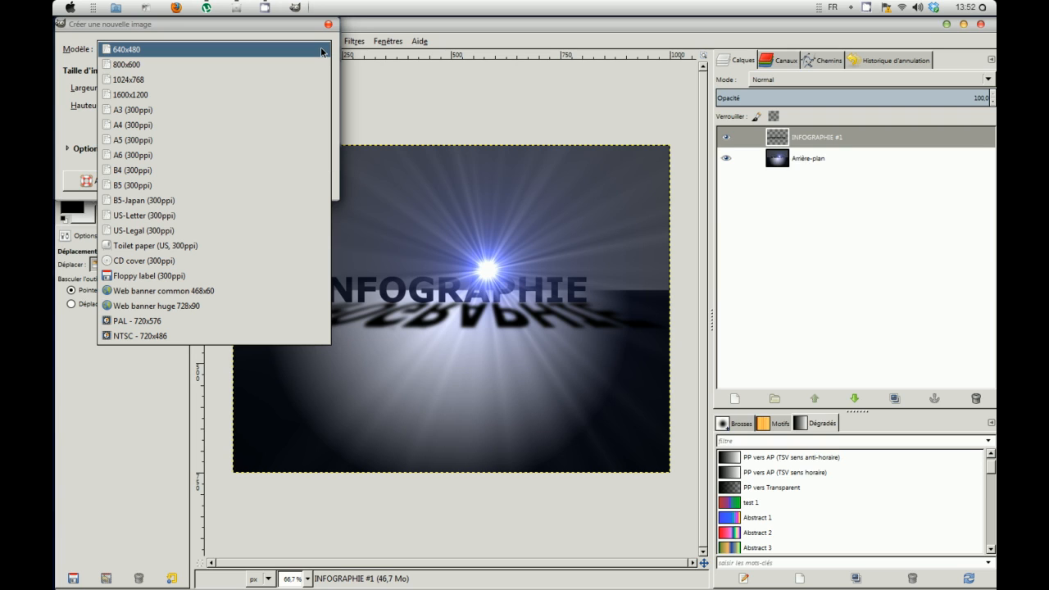
click(130, 79)
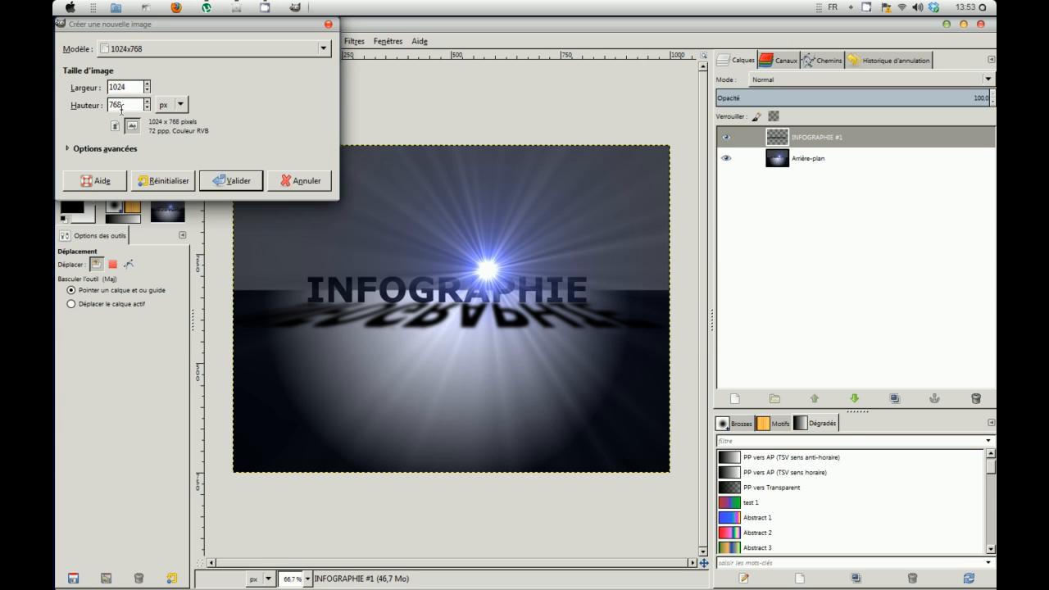
click(72, 153)
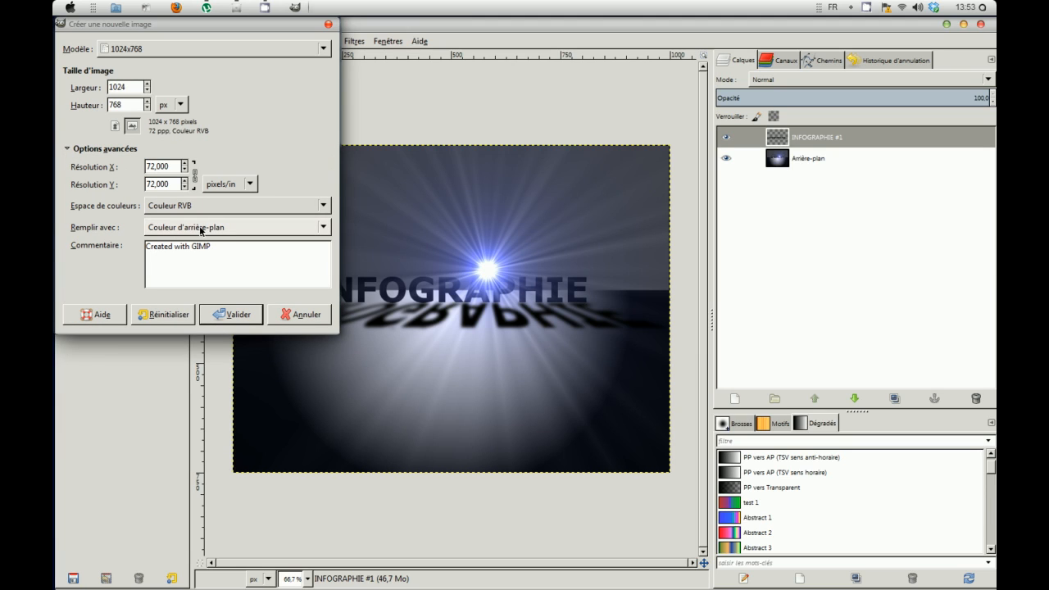
drag(180, 259, 141, 241)
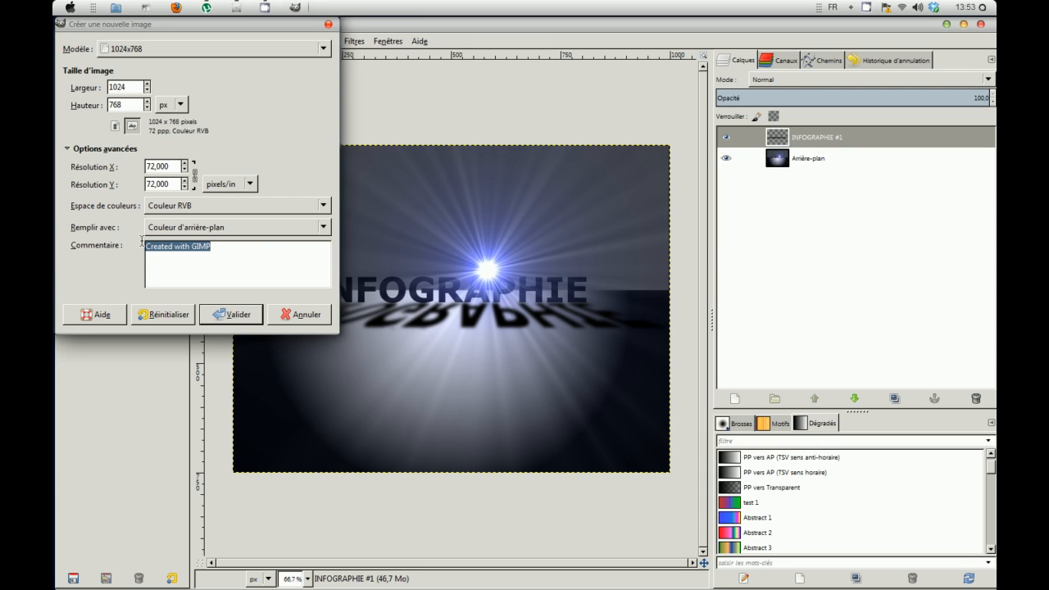
text(Conc)
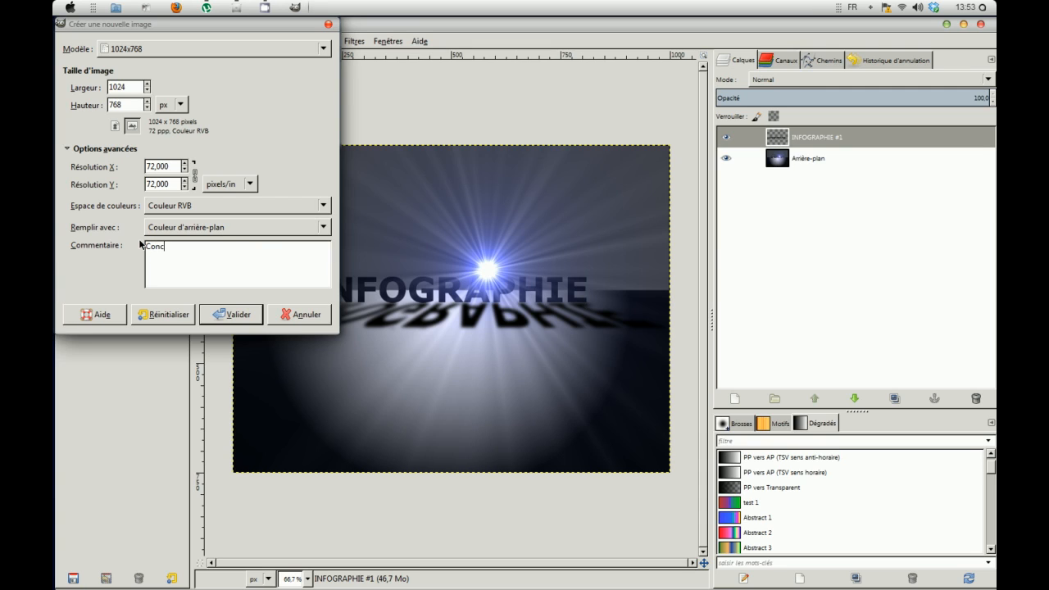
text(eptuance Formation)
click(232, 316)
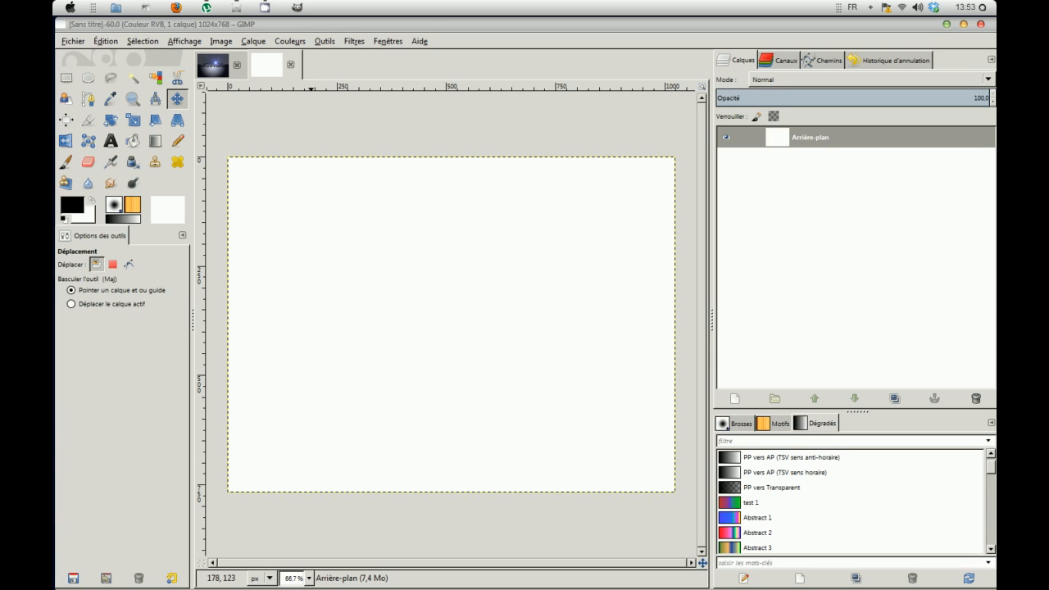
Fill the background with black and apply a radial white-to-black gradient from the image centre out towards its right edge
click(133, 142)
click(364, 279)
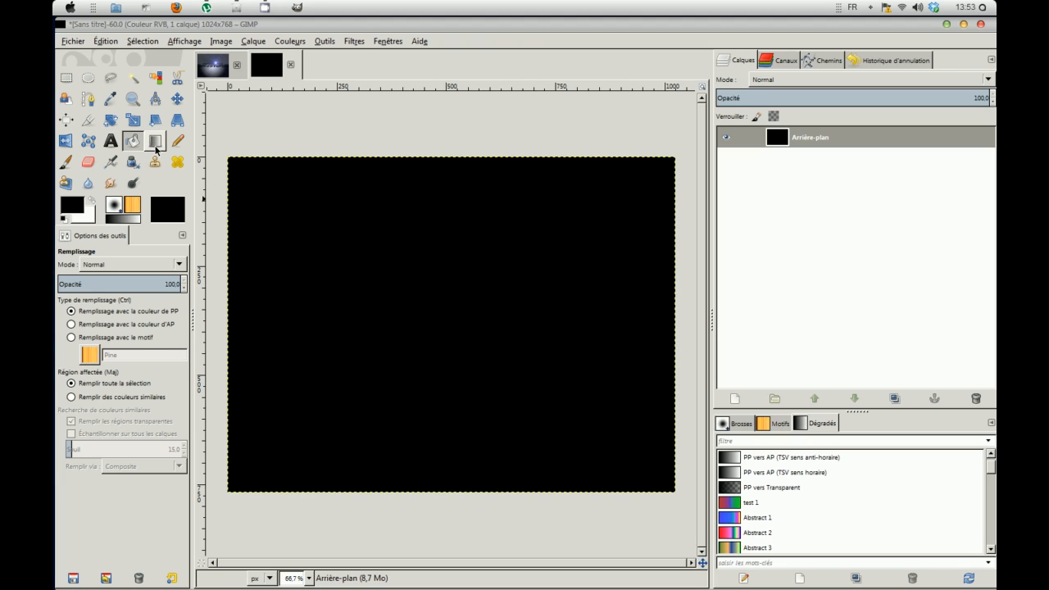
click(155, 141)
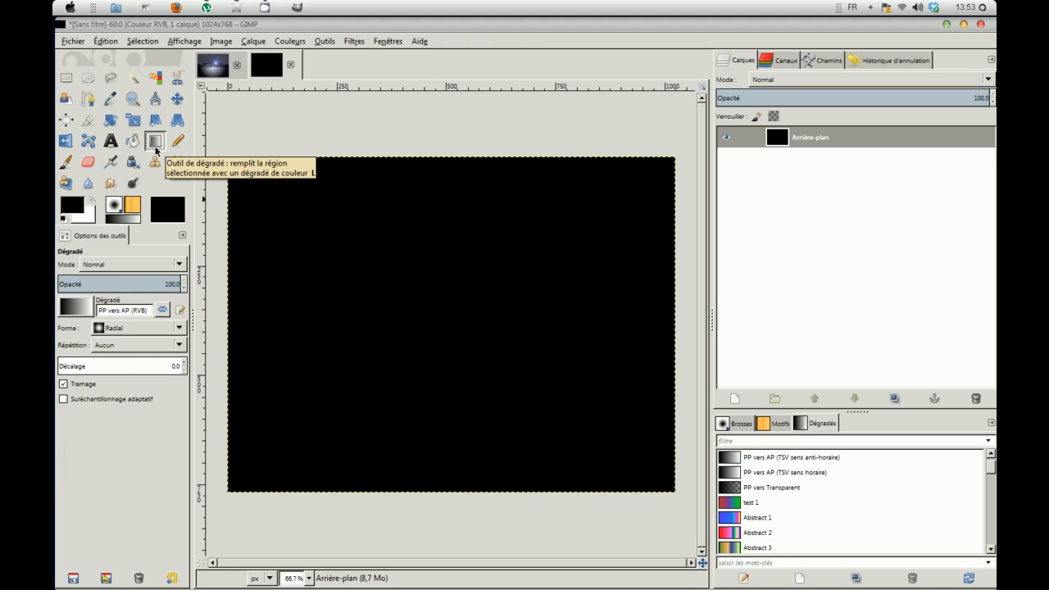
click(131, 329)
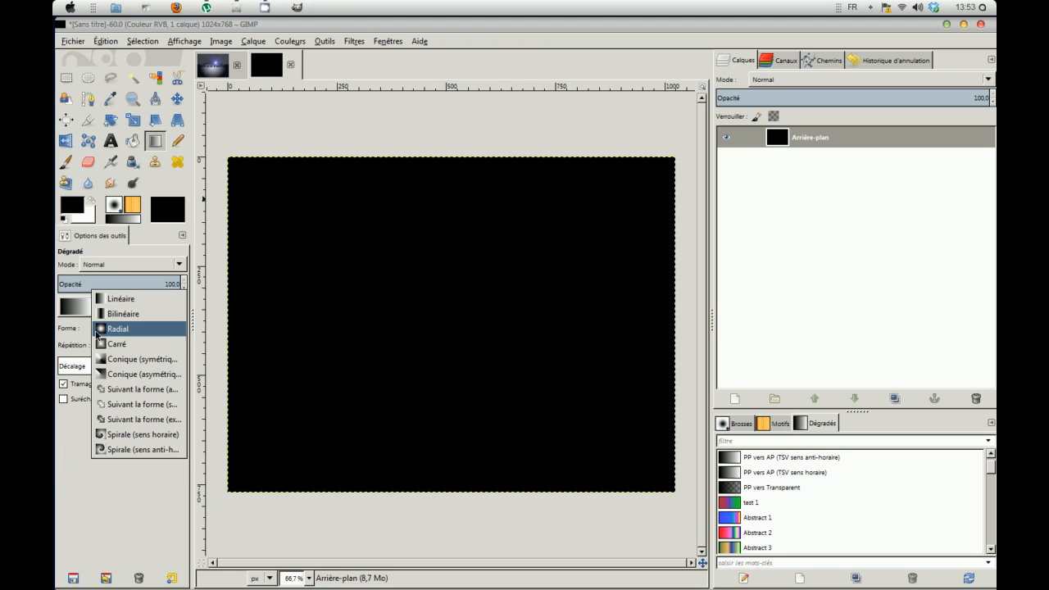
click(124, 329)
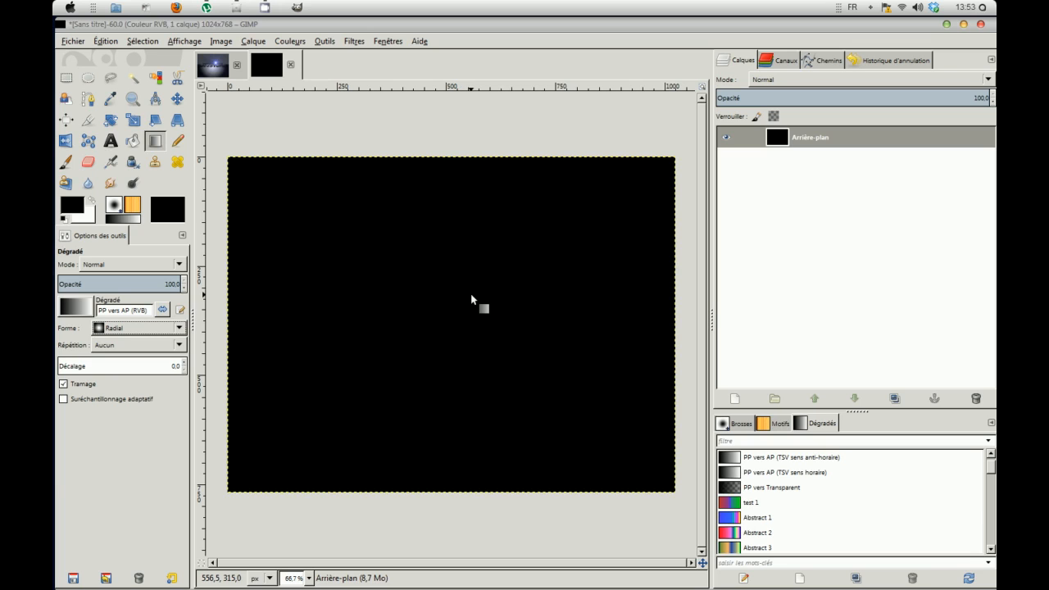
click(91, 201)
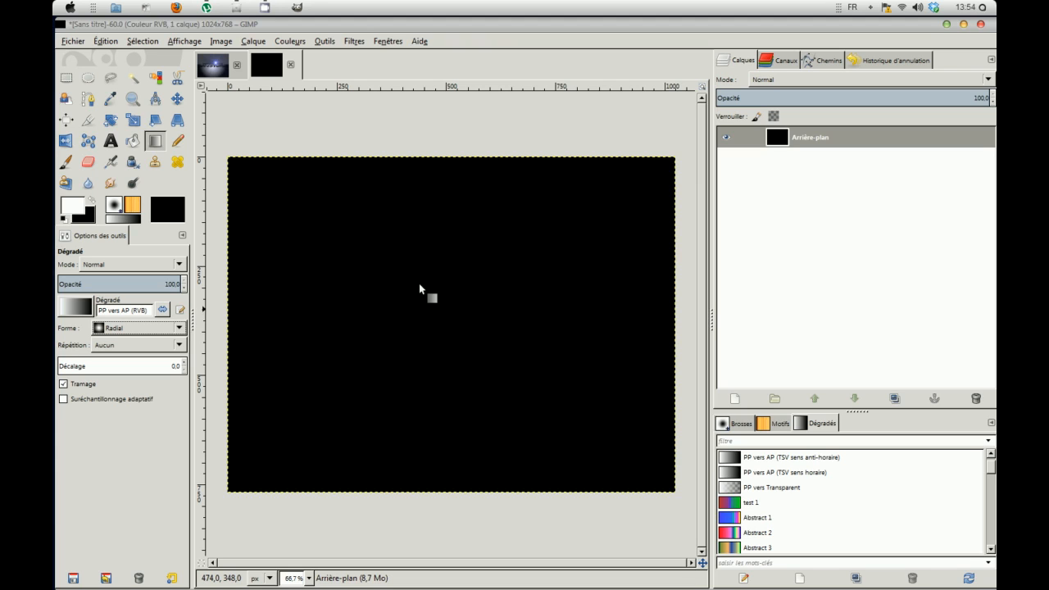
drag(449, 315, 642, 317)
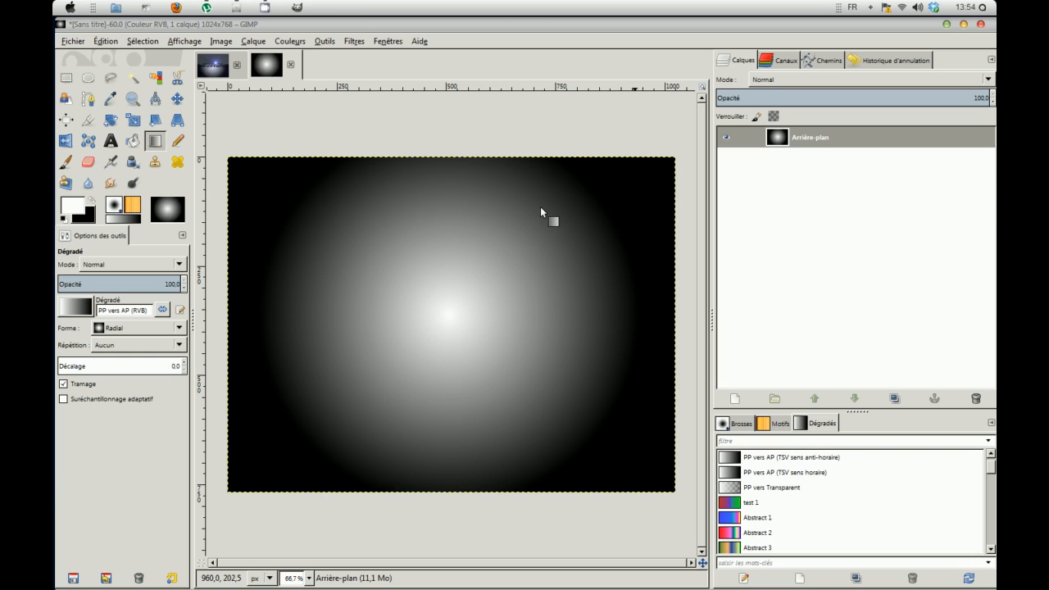
Add the text "FORMATION" in Sans Bold, in a box about 774 × 271 px across the upper half of the image
click(111, 142)
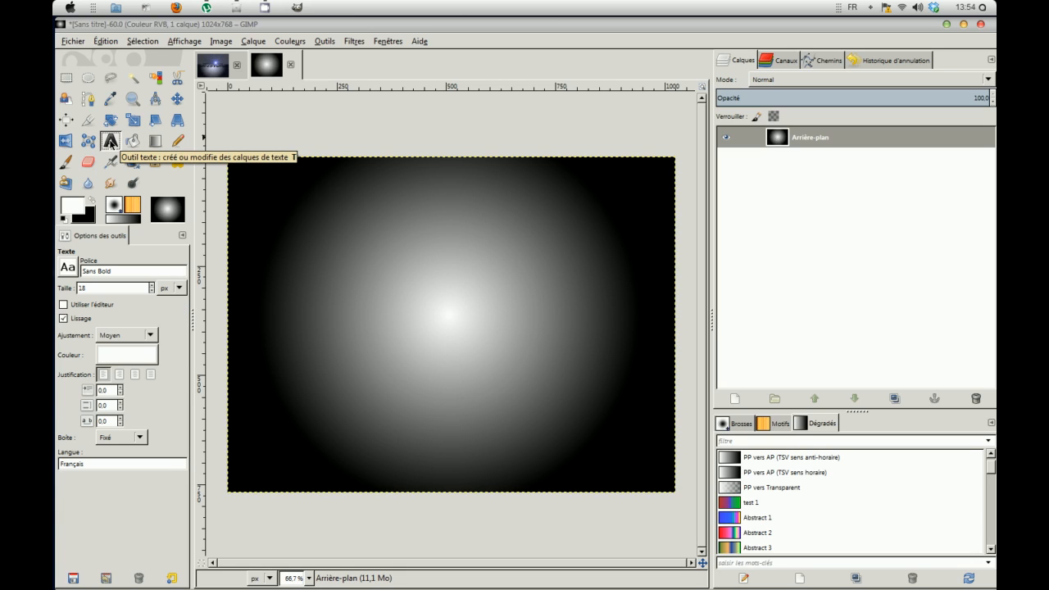
click(72, 270)
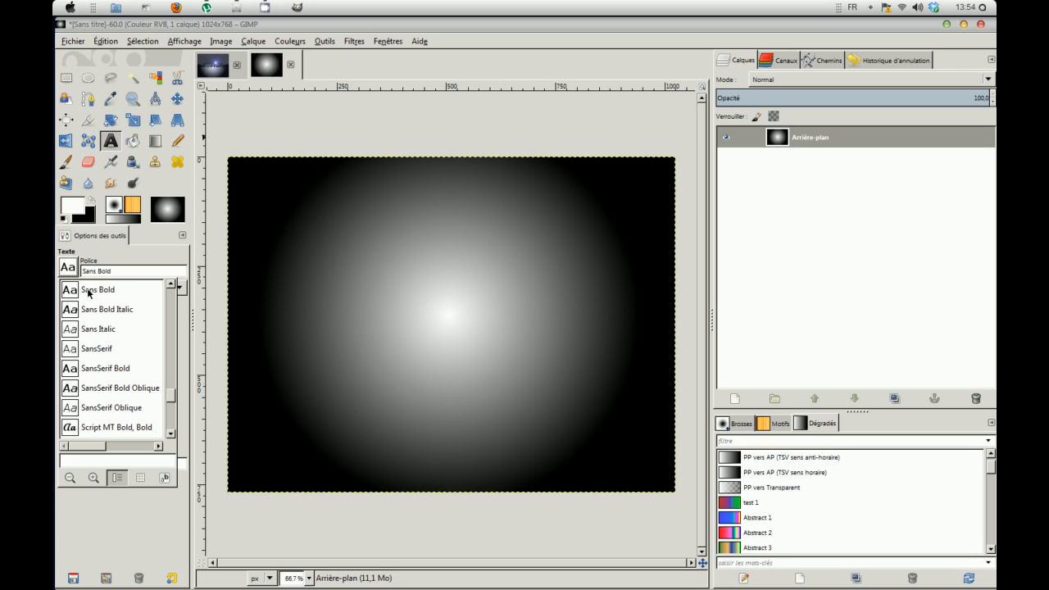
click(119, 259)
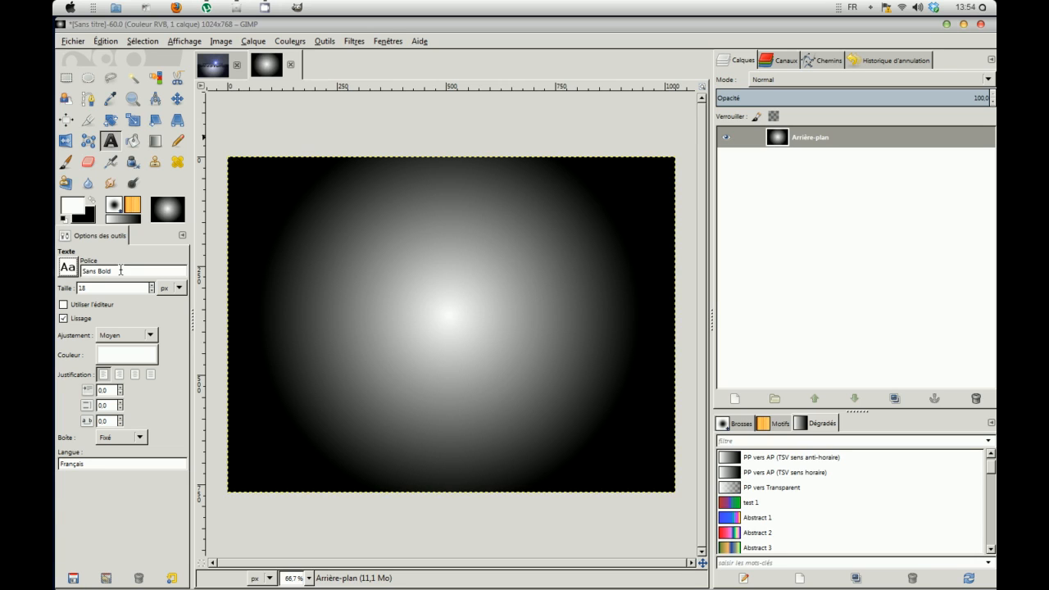
drag(275, 212, 613, 332)
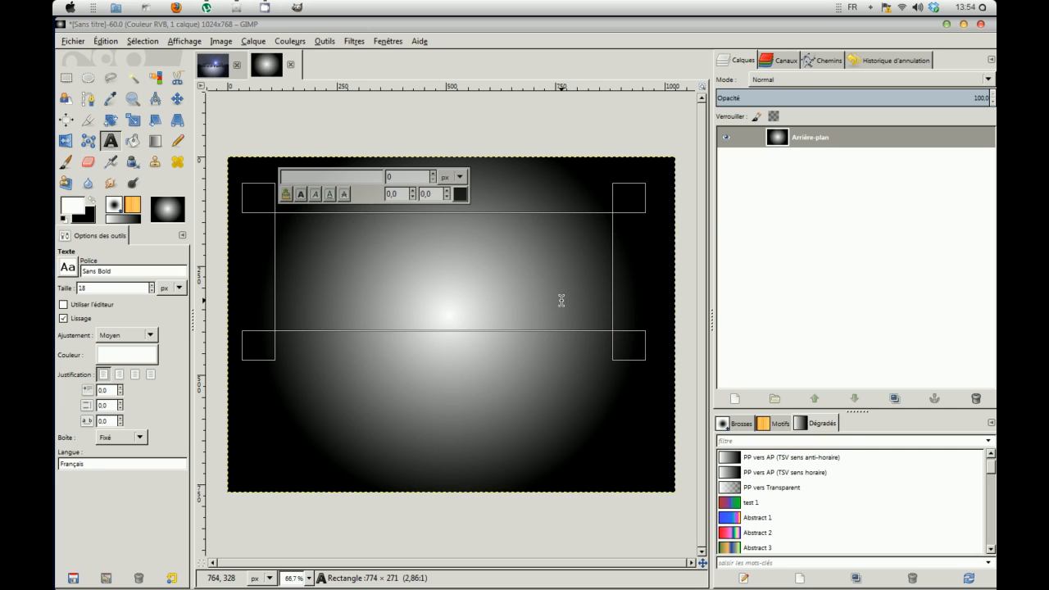
text(FORMATION)
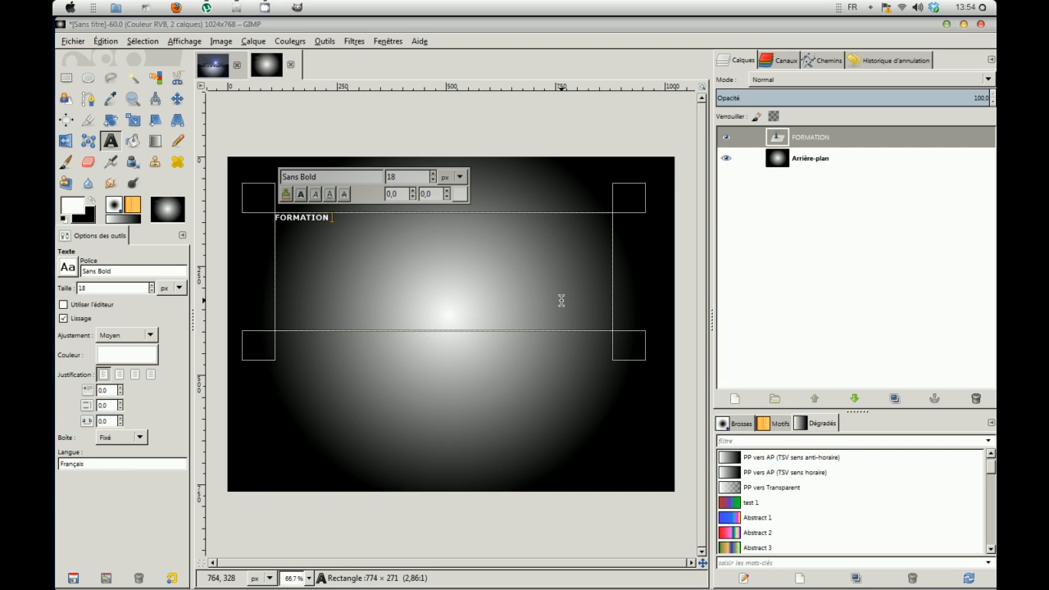
Set the size of the FORMATION text to 80 px and shrink its text box to about 586 × 102 px
drag(358, 221, 276, 217)
double_click(392, 177)
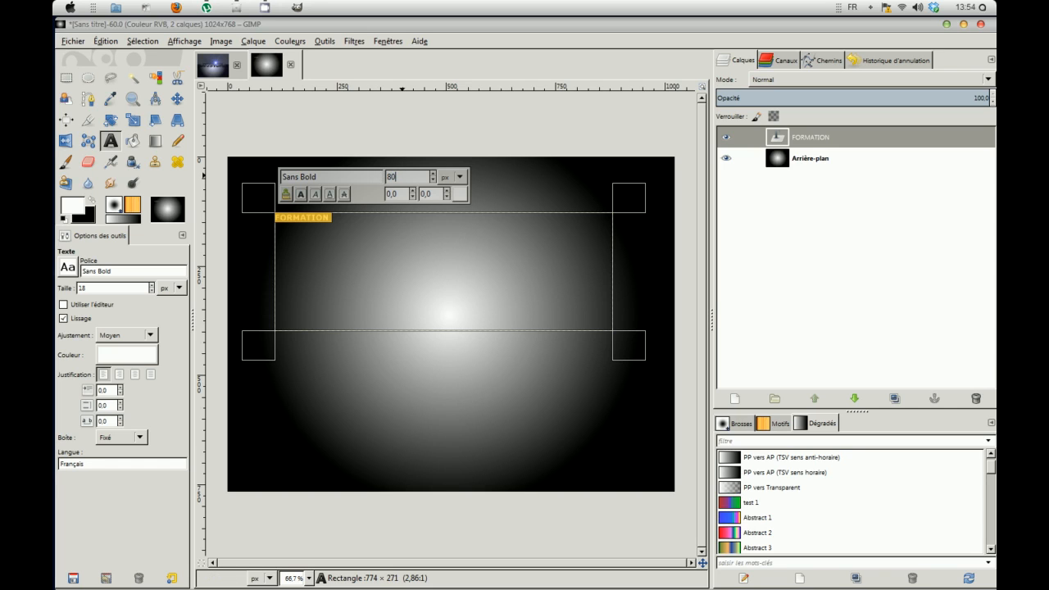
text(80)
key(Return)
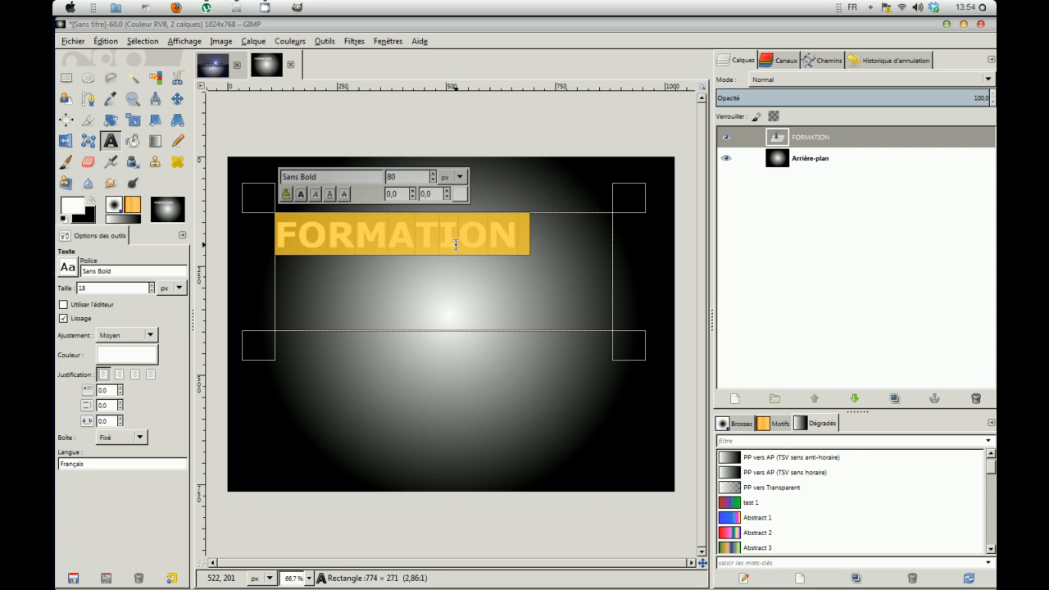
drag(630, 346, 556, 274)
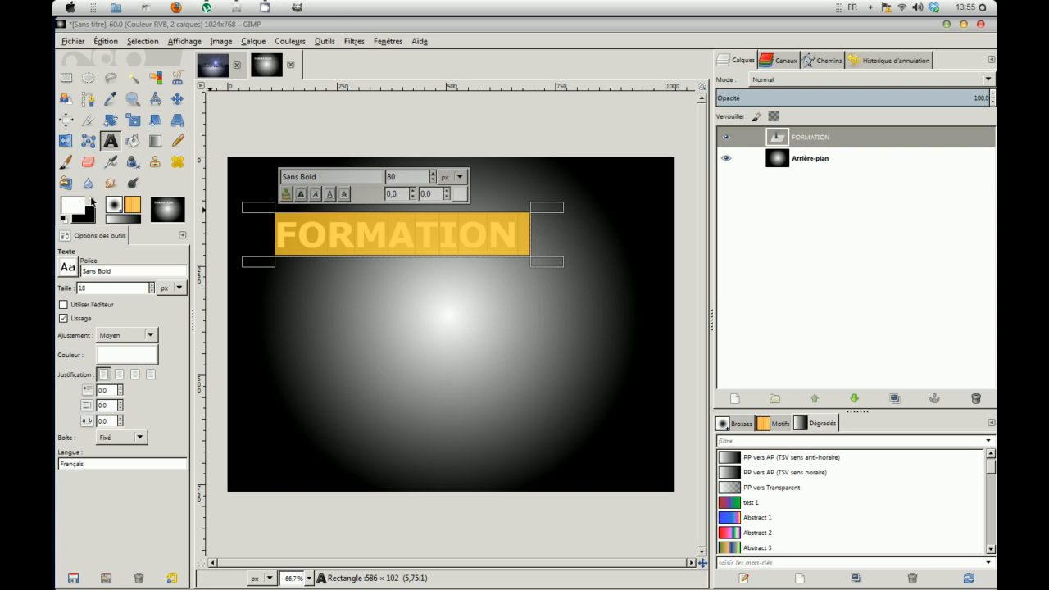
Make black (000000) the foreground colour and white the background colour
click(87, 216)
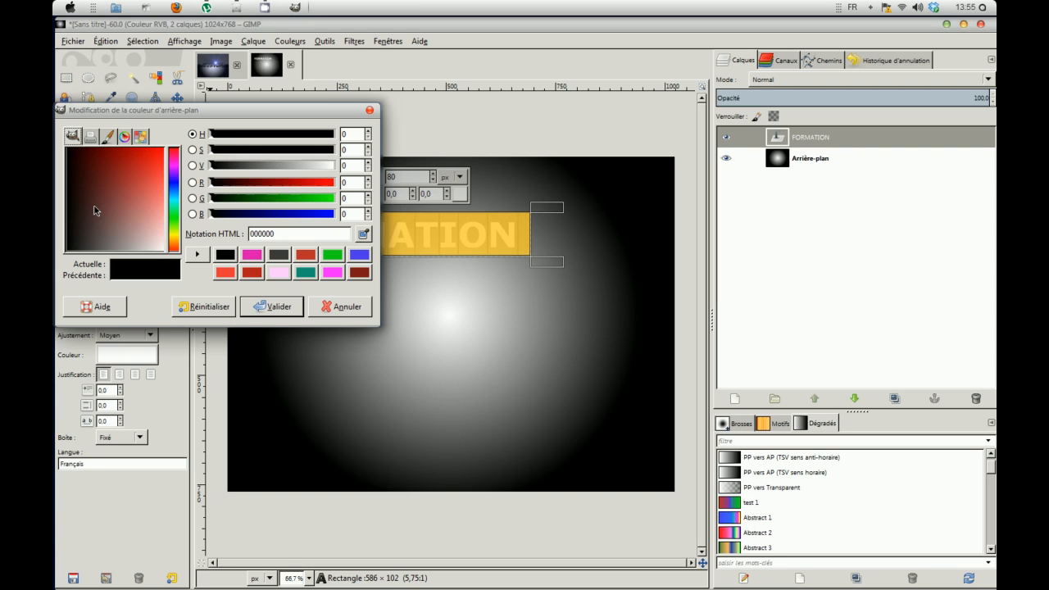
click(248, 305)
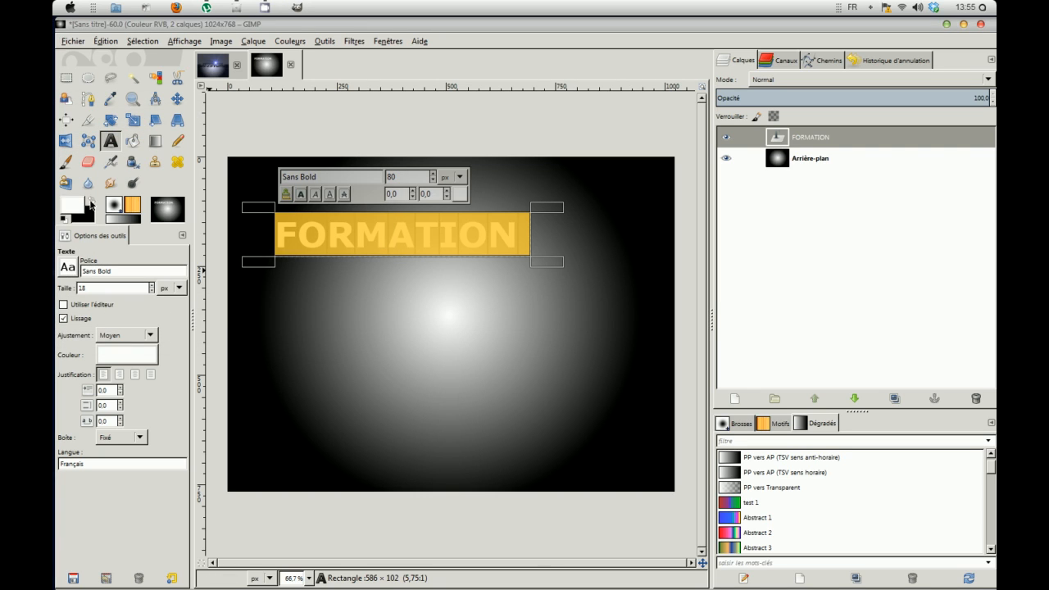
click(73, 208)
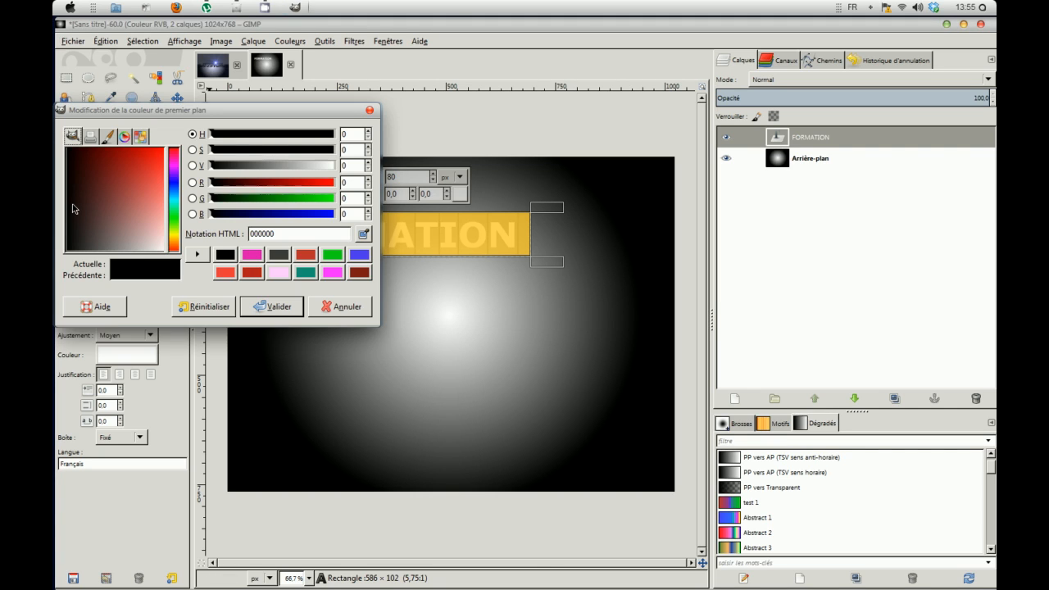
click(225, 254)
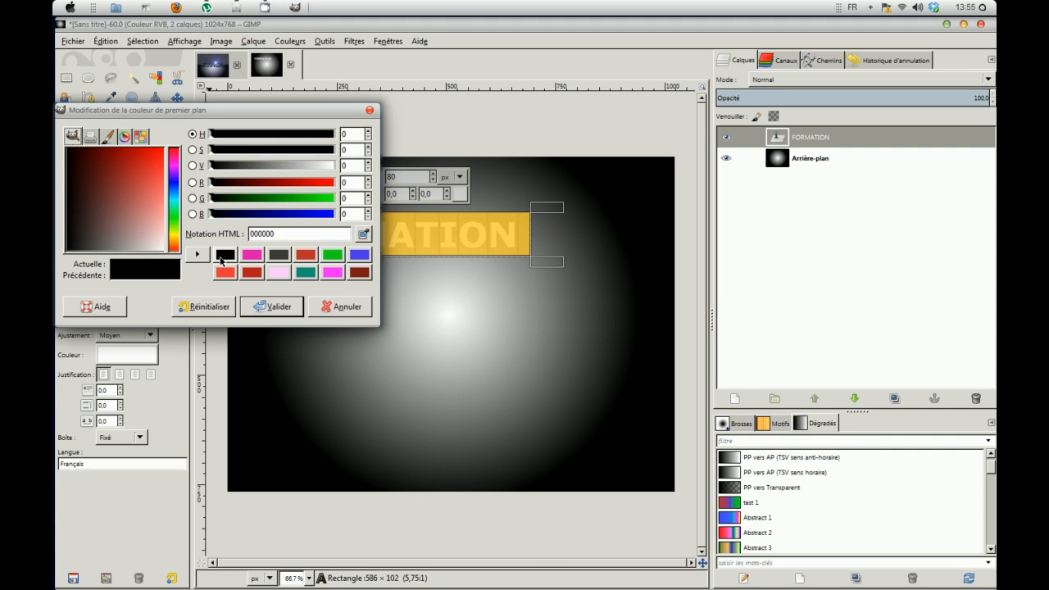
click(271, 305)
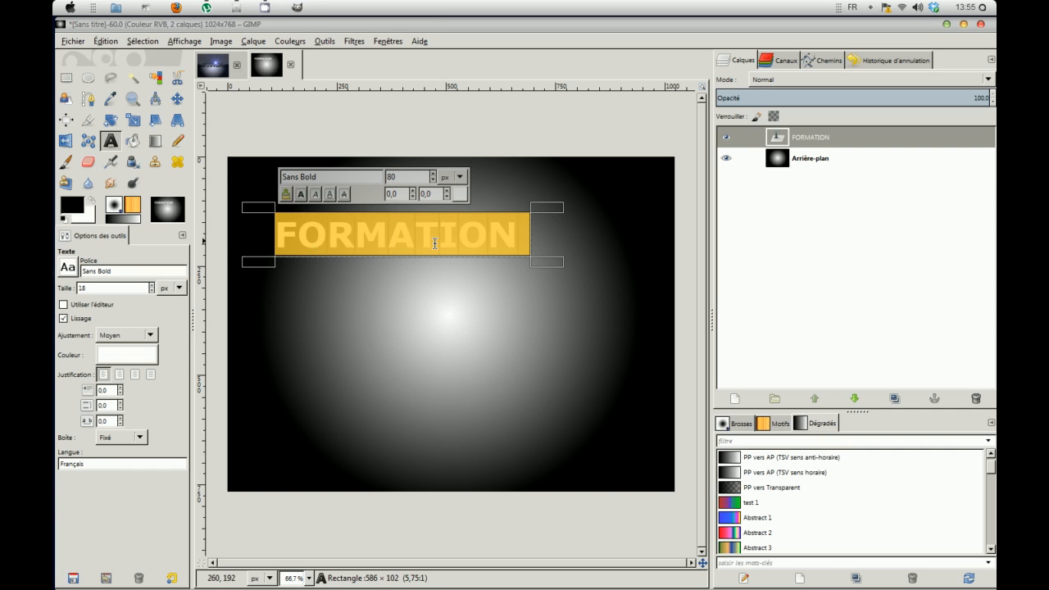
Set the text colour of the word FORMATION to black and move the text to just above the image centre
drag(518, 237, 279, 228)
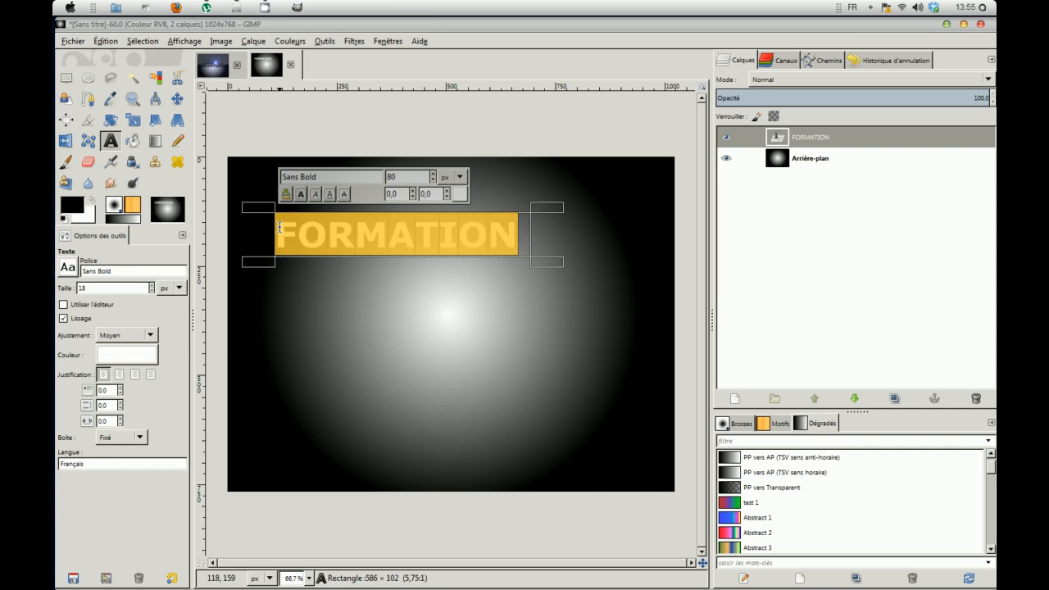
click(74, 210)
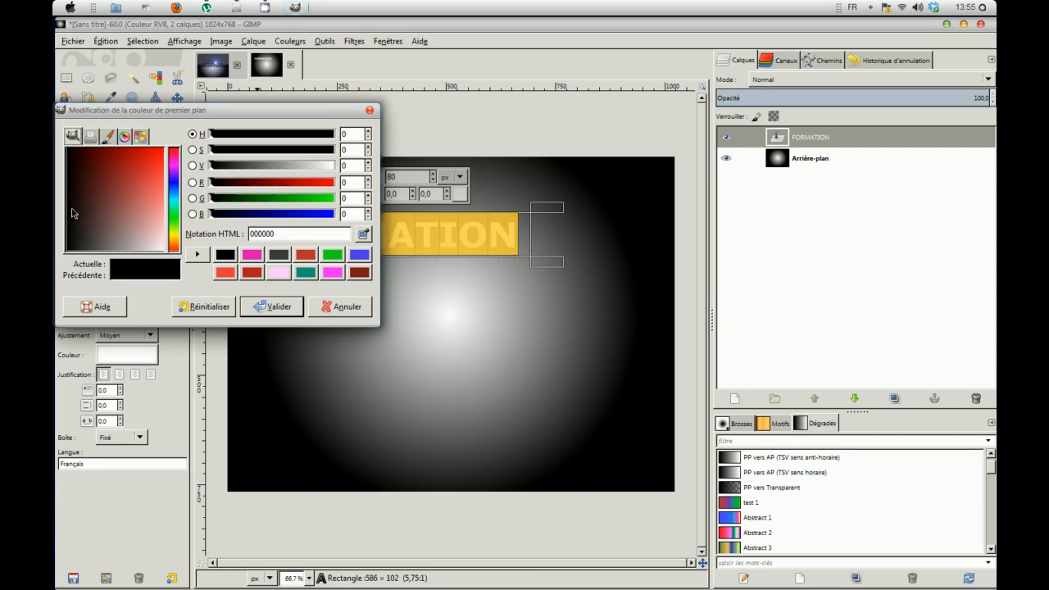
click(273, 308)
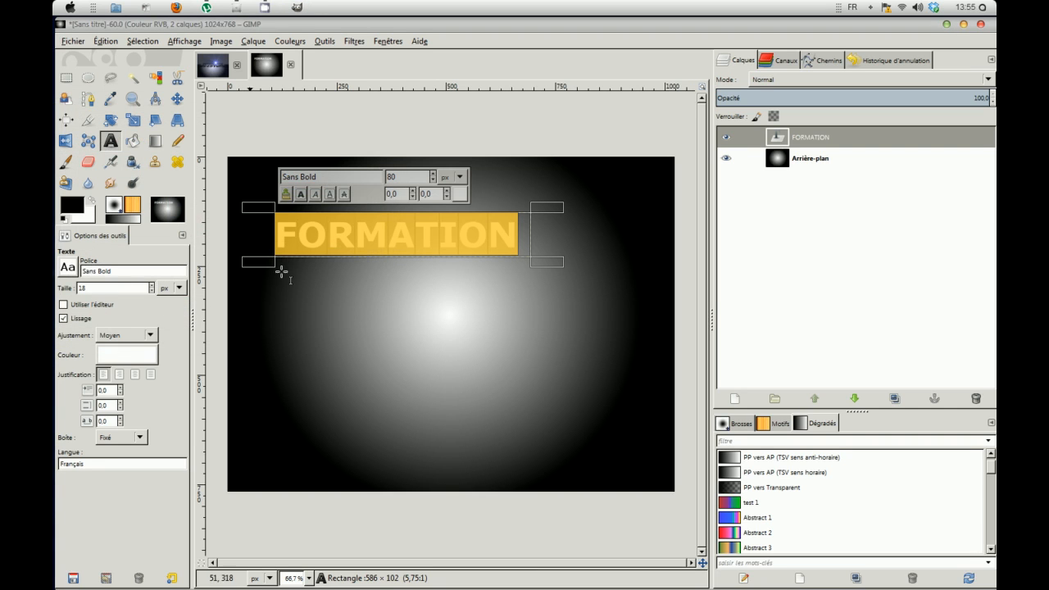
click(127, 354)
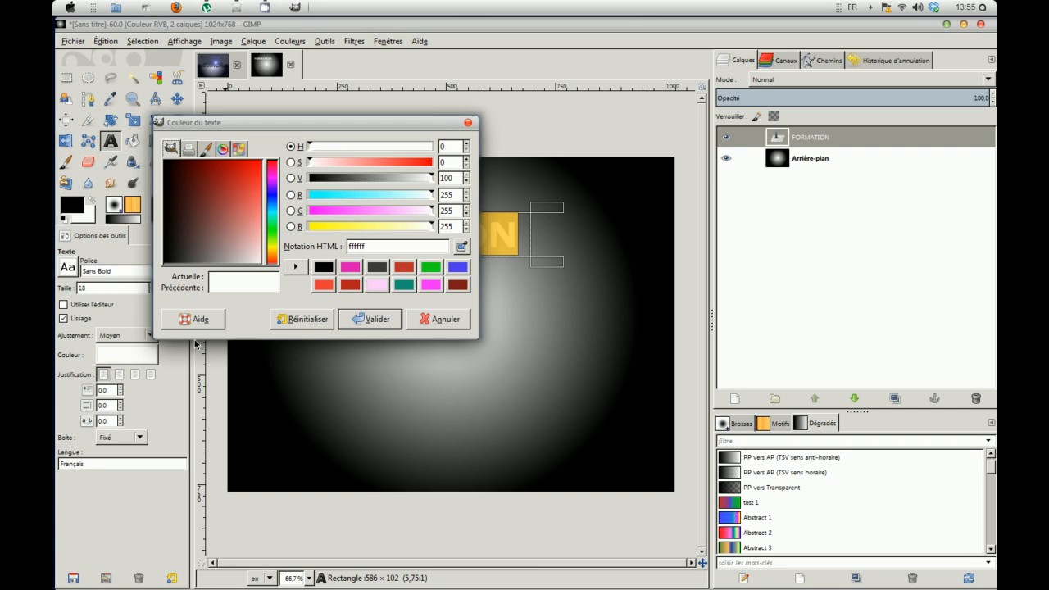
click(319, 271)
click(370, 319)
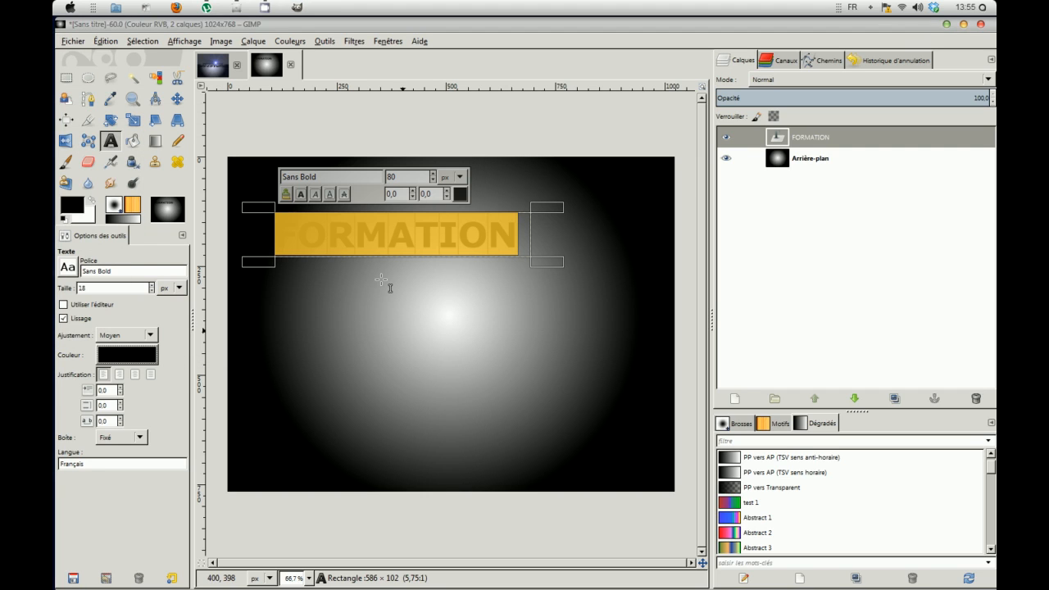
click(177, 100)
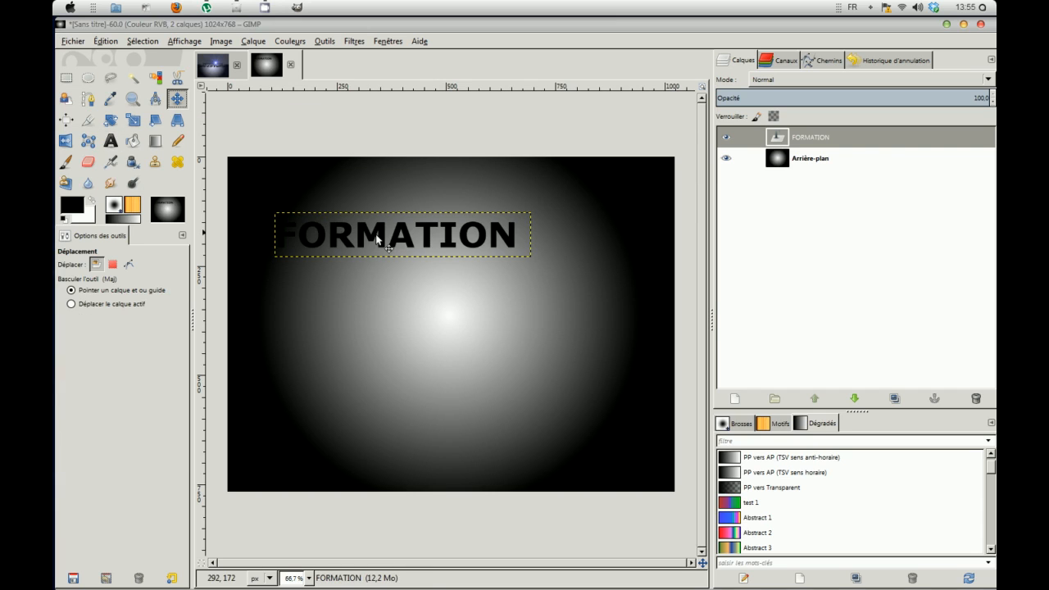
drag(381, 234, 434, 299)
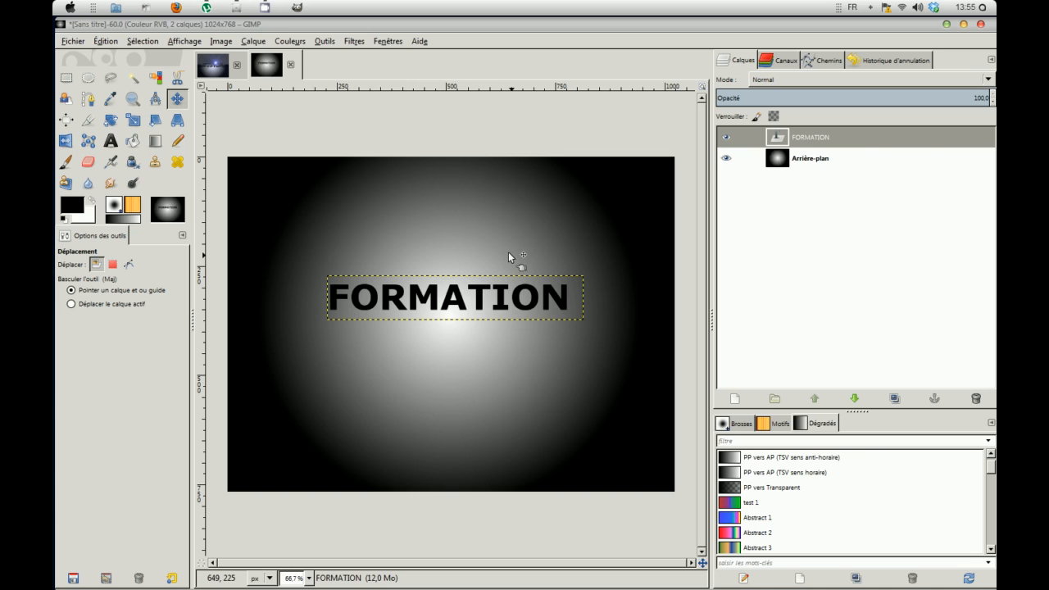
On the Arrière-plan layer, make a full-width rectangular selection about 330 px high from the image's top edge to mid-text
click(808, 160)
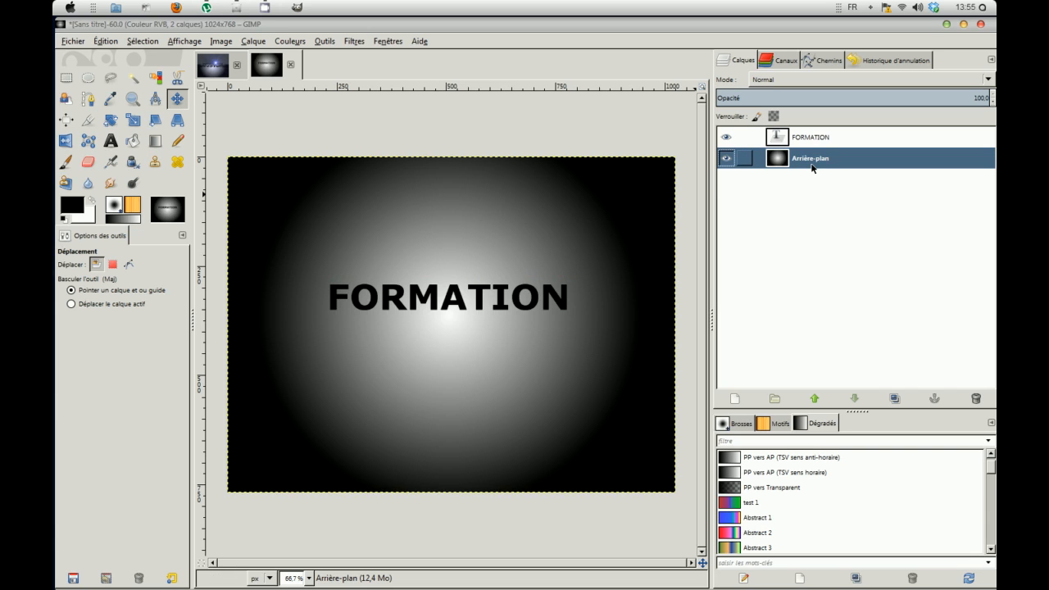
click(67, 79)
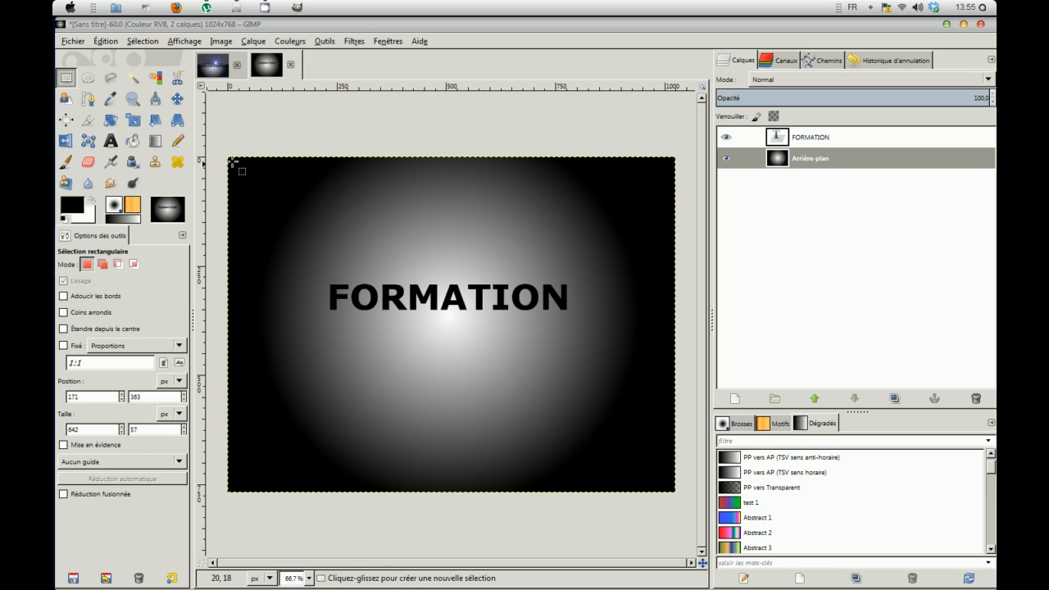
drag(227, 155, 675, 301)
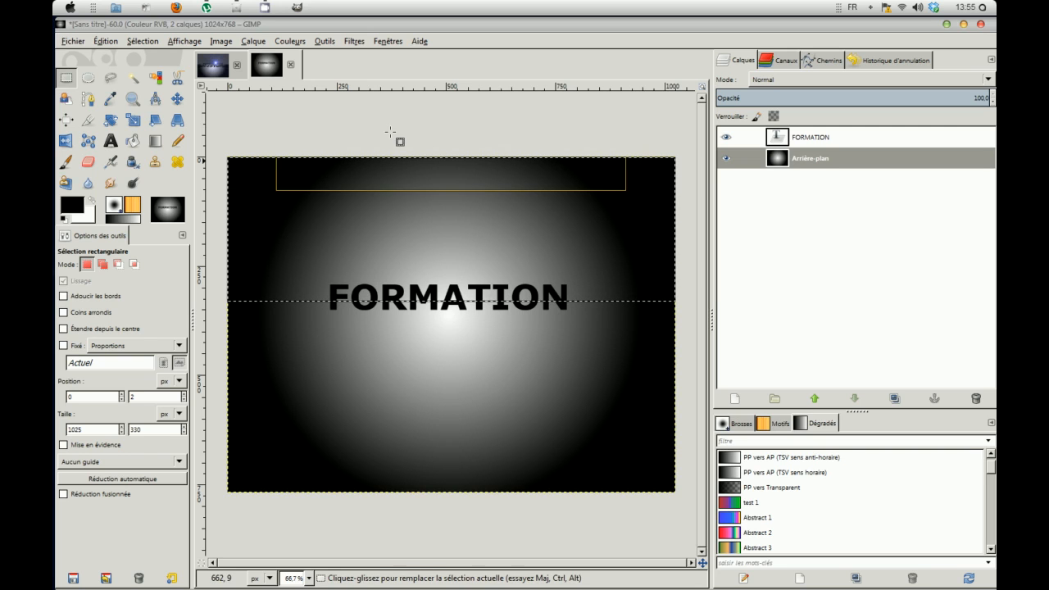
Fill the selected upper part of the Arrière-plan layer with dark purple (220229) using Bucket Fill
click(132, 141)
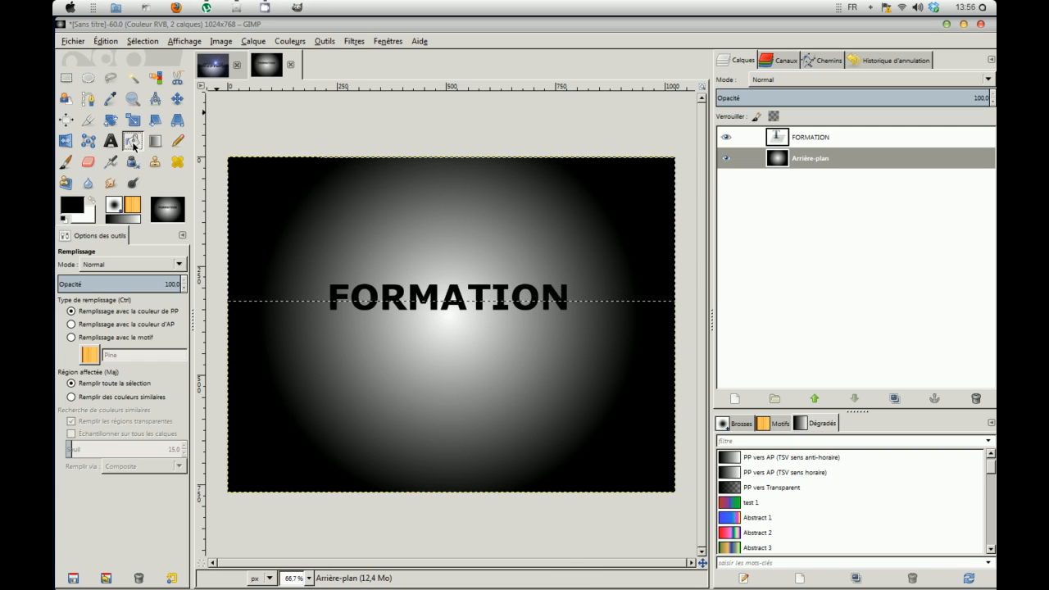
click(73, 205)
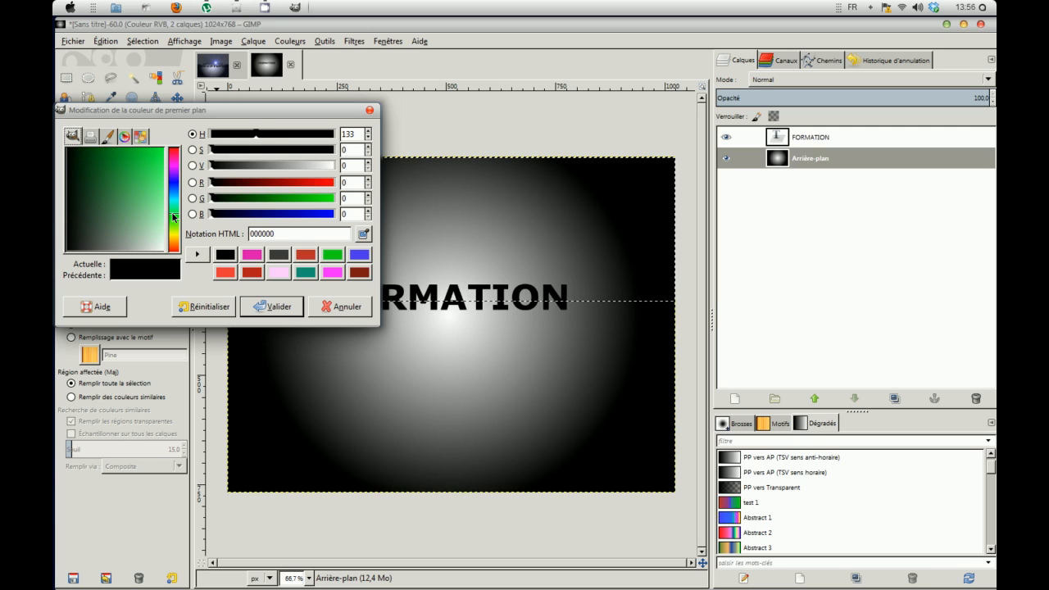
click(174, 172)
drag(94, 159, 82, 154)
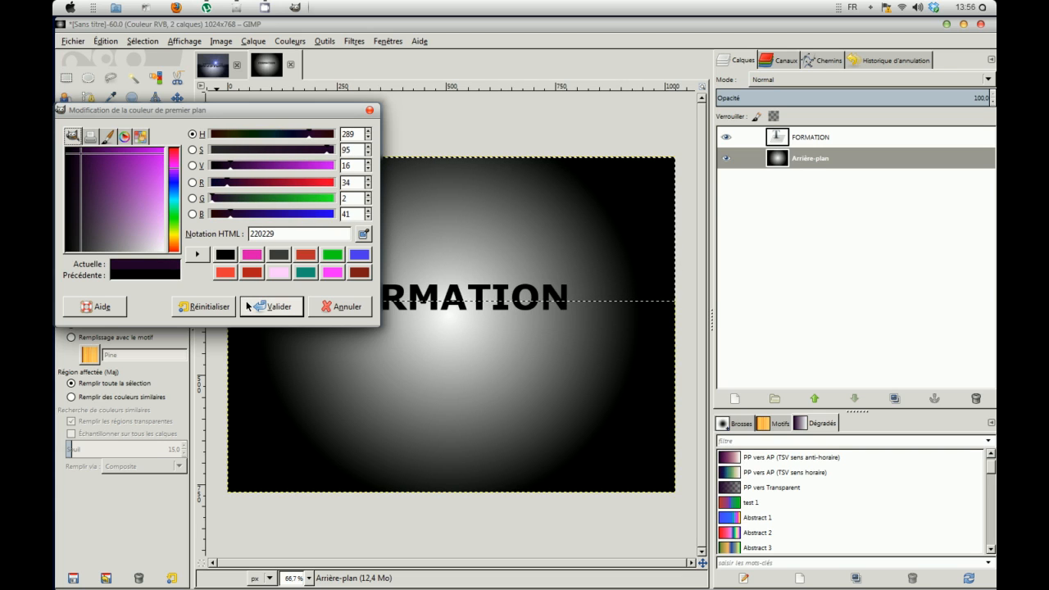
click(270, 307)
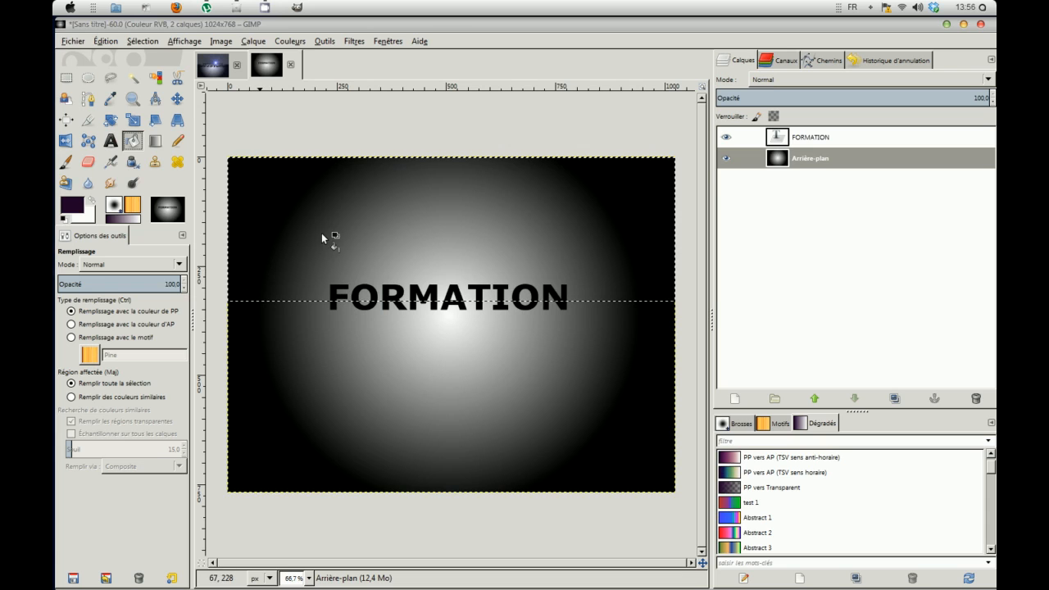
click(379, 215)
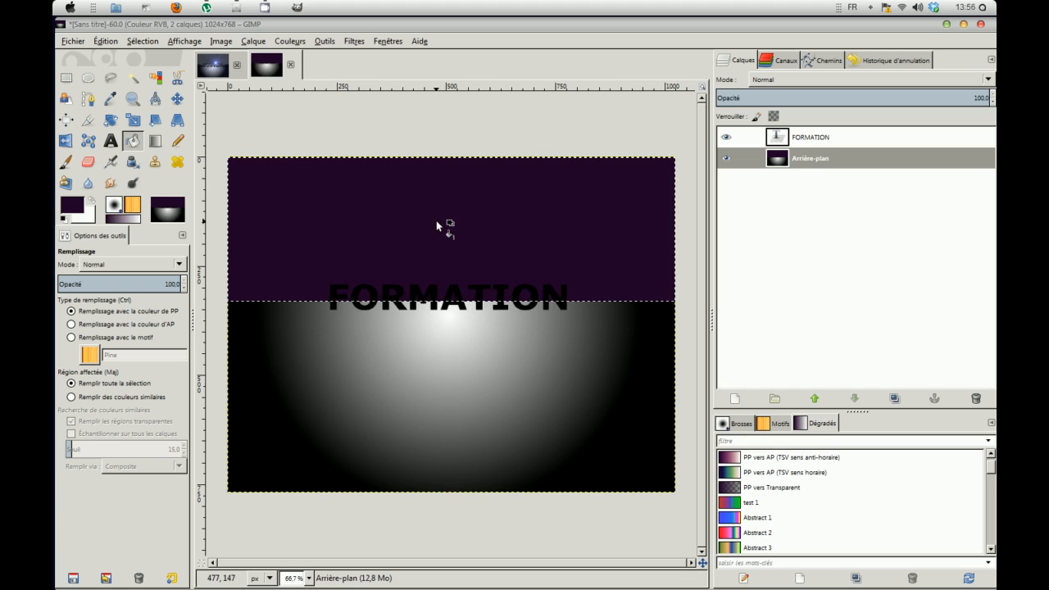
Duplicate the FORMATION text layer and hide the duplicate
click(831, 136)
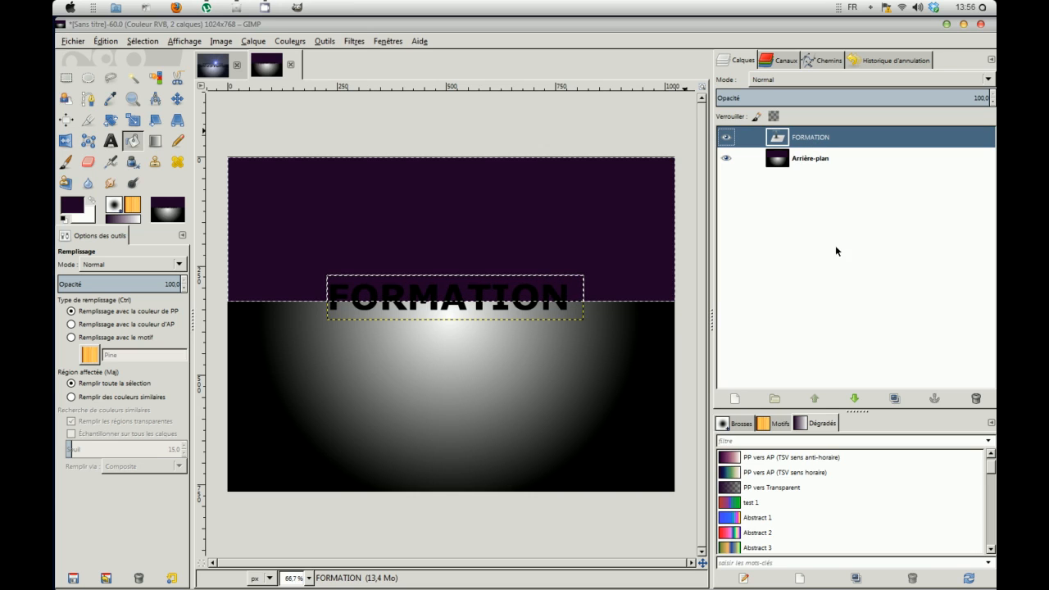
click(896, 400)
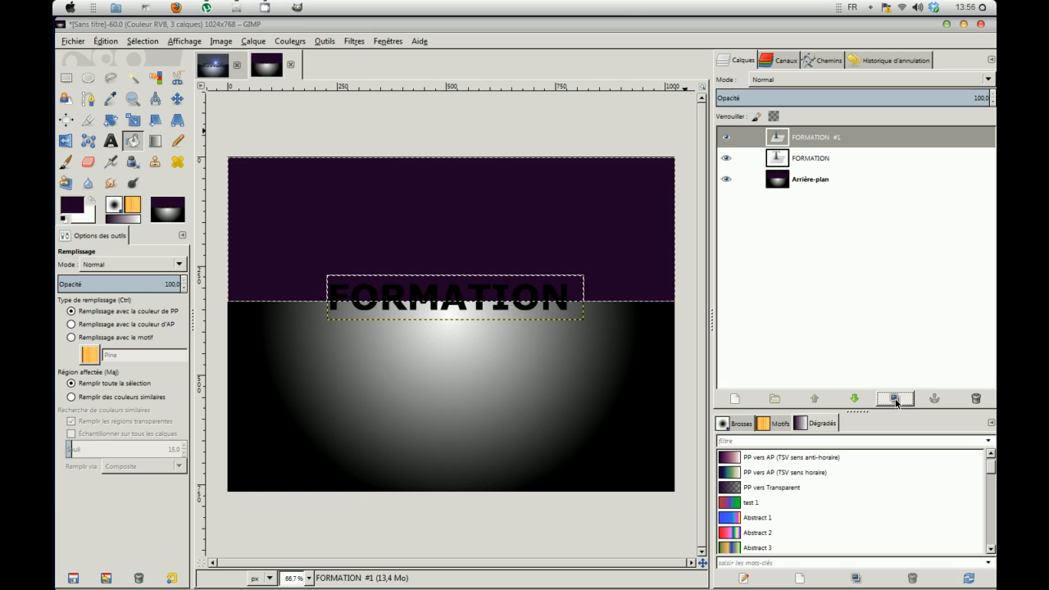
click(725, 138)
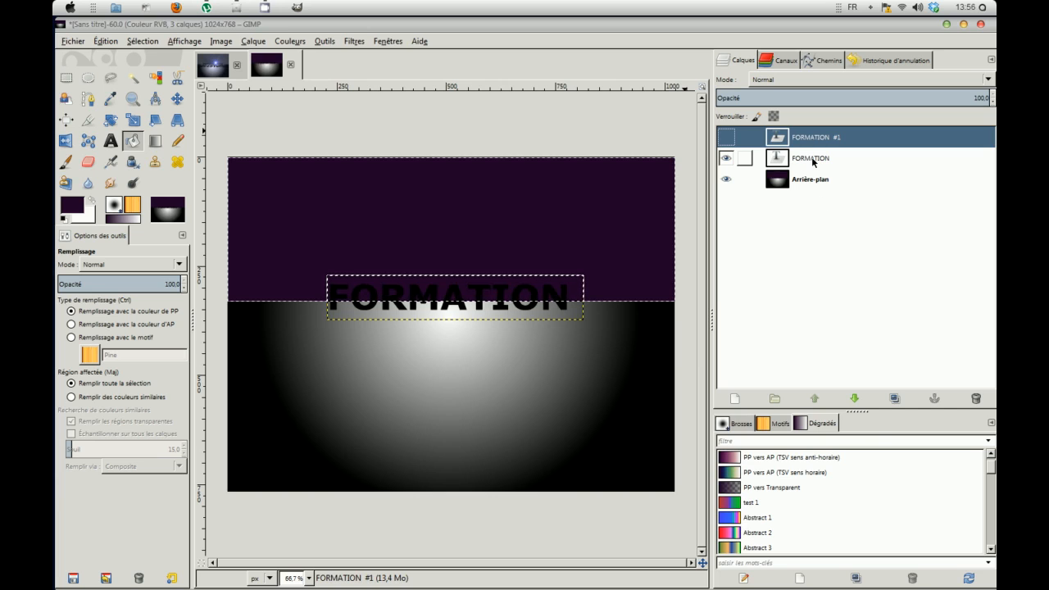
Merge the original FORMATION layer down into Arrière-plan and clear the rectangular selection
click(813, 162)
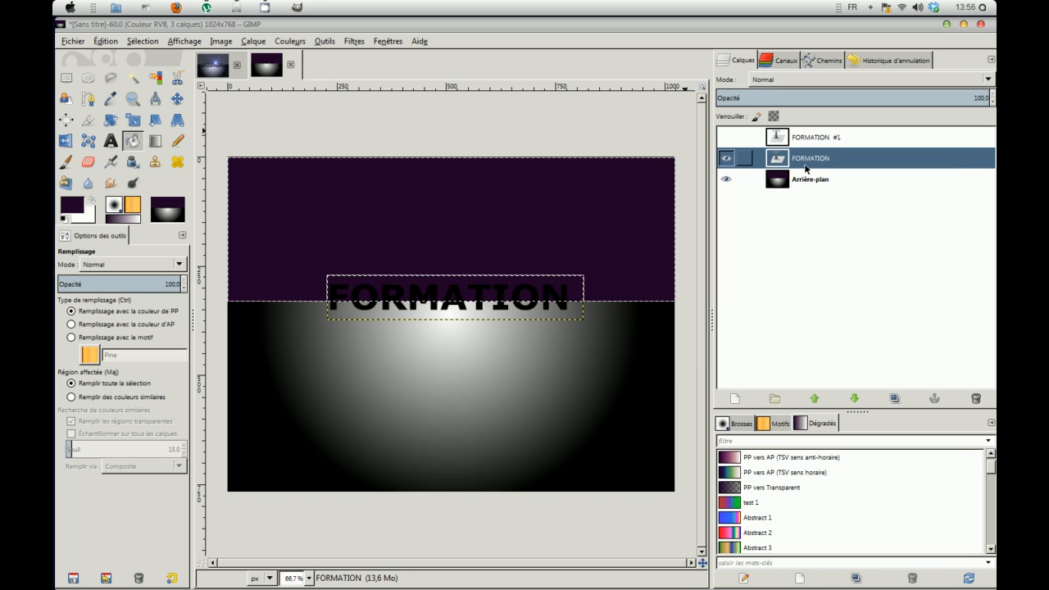
right_click(807, 169)
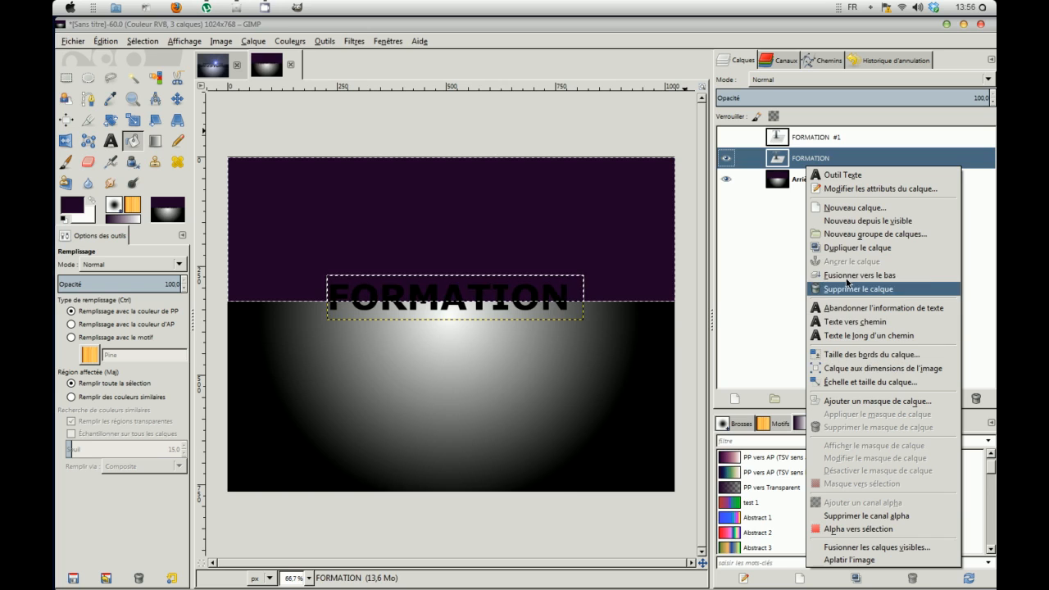
key(Escape)
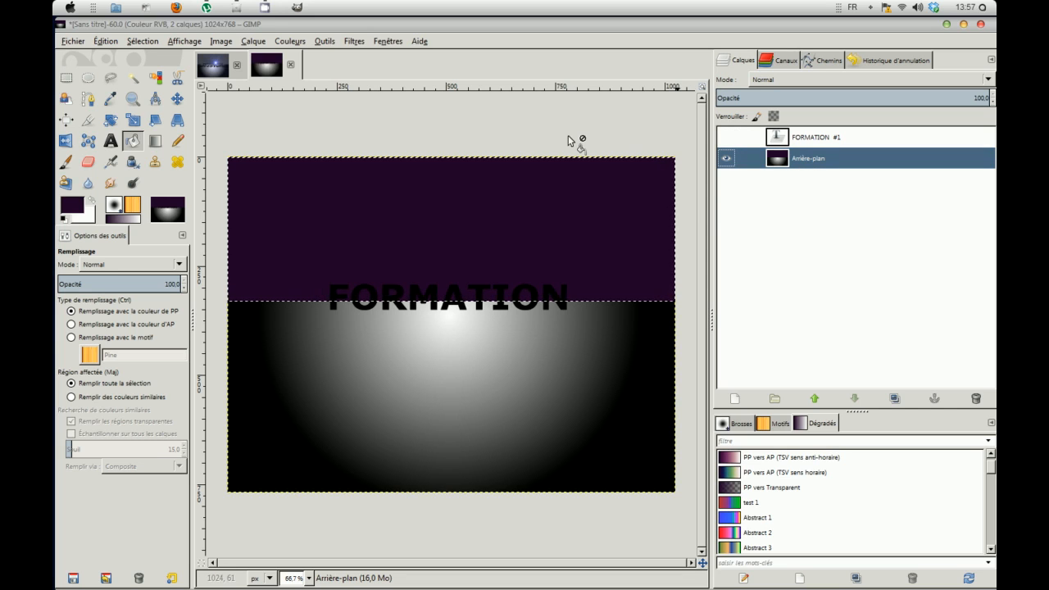
click(156, 45)
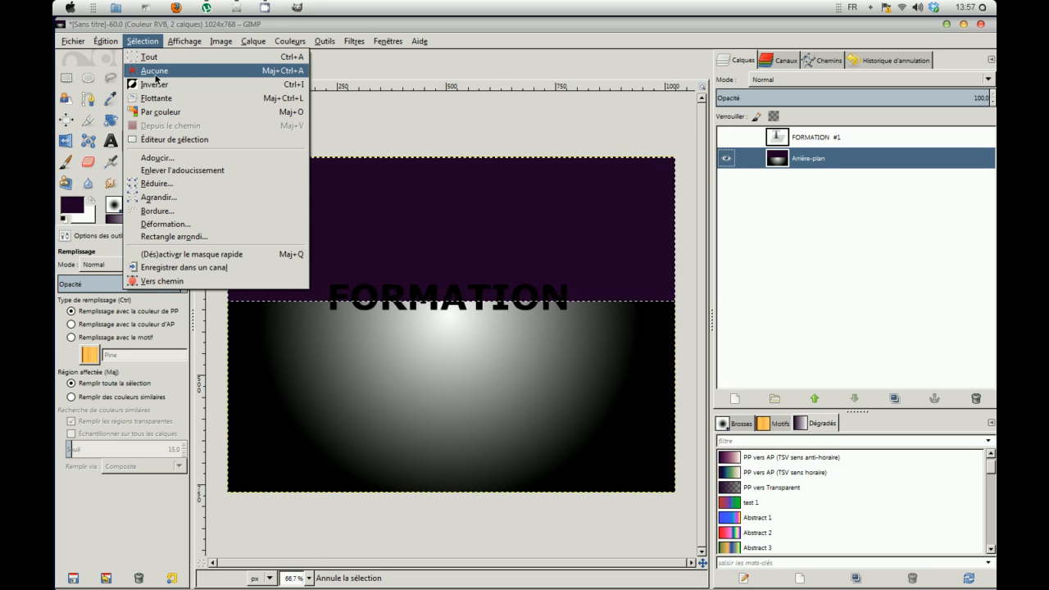
click(156, 75)
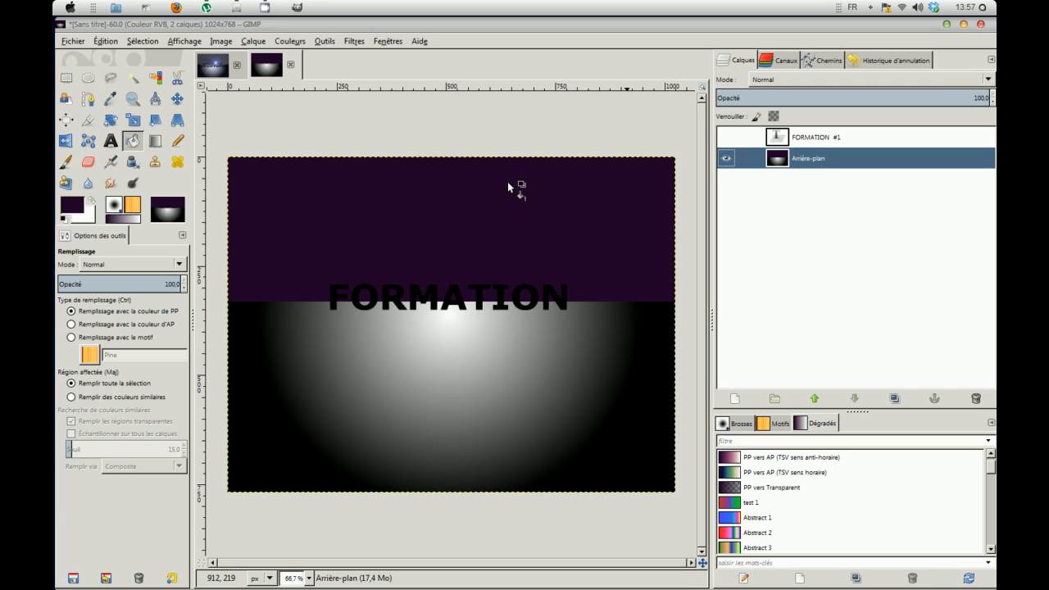
Start a Supernova effect on the Arrière-plan layer and place its centre at X 552, Y 250 px, just above the word
click(355, 41)
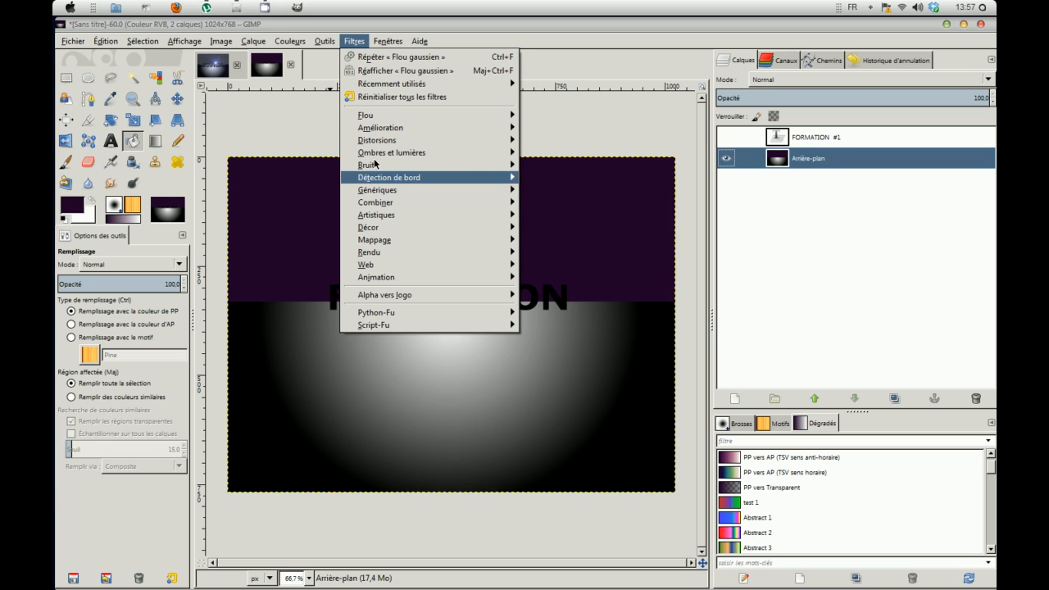
mouse_move(378, 156)
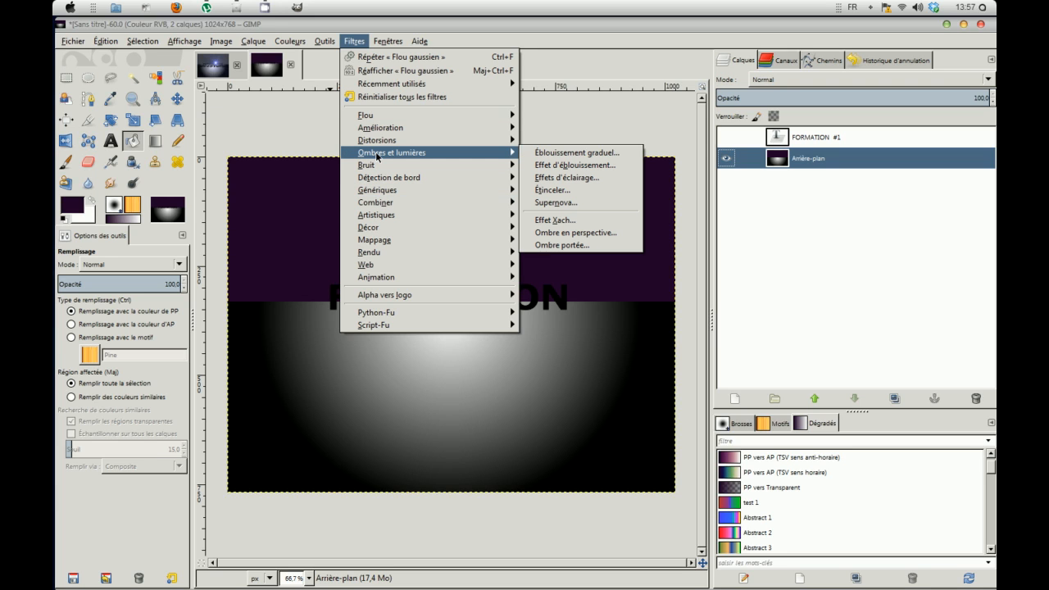
click(557, 209)
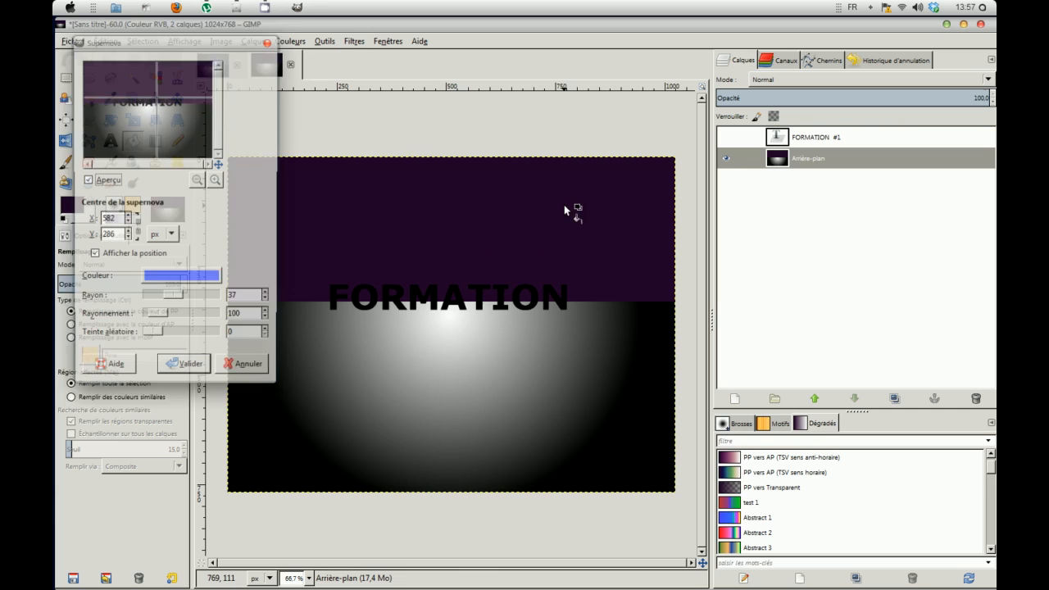
drag(180, 42, 228, 73)
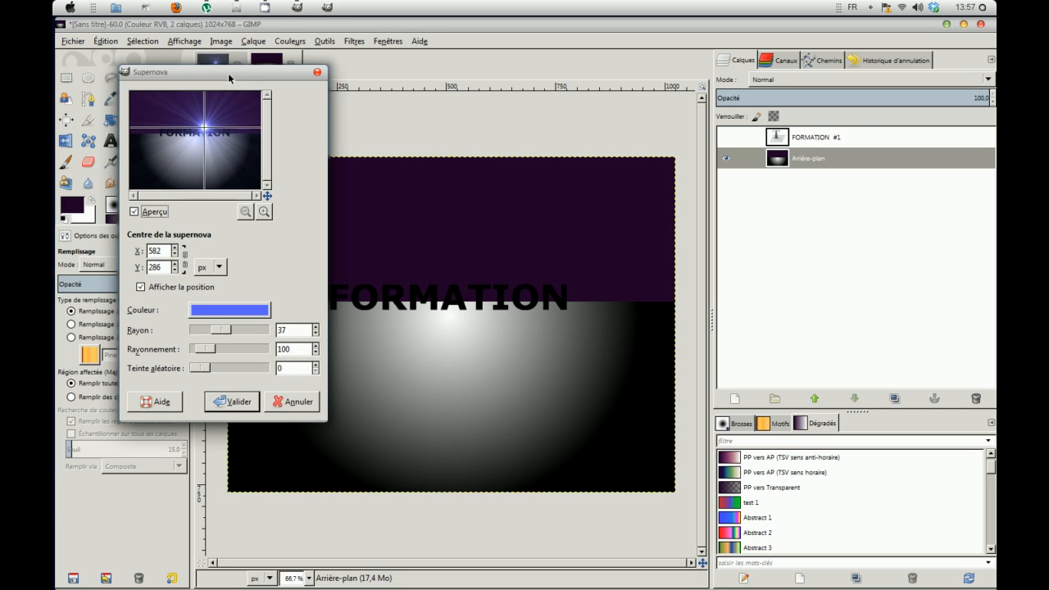
drag(204, 127, 200, 123)
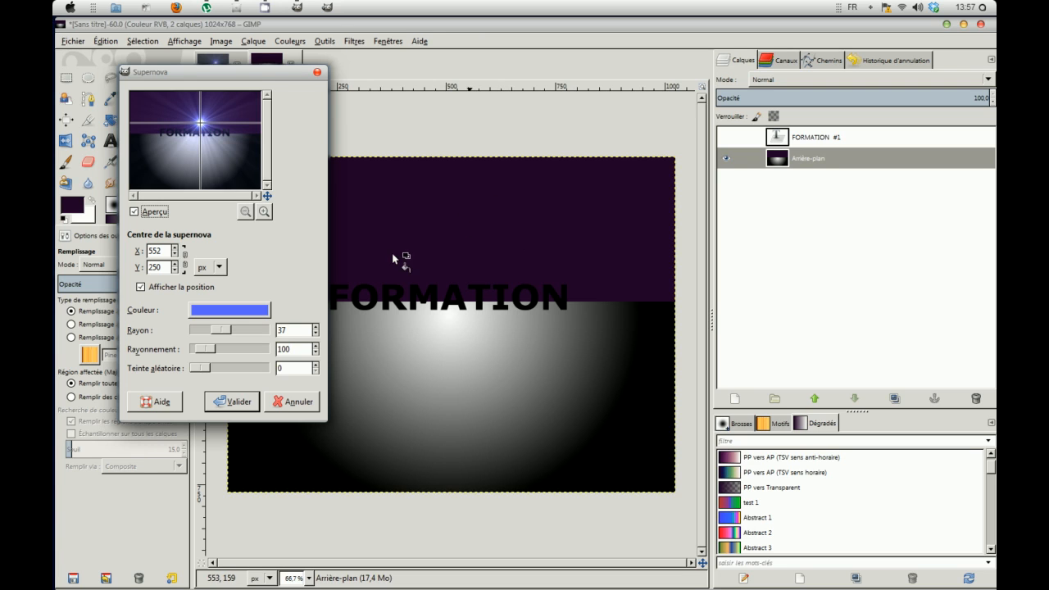
Change the supernova's colour to a pale yellowish green
click(251, 309)
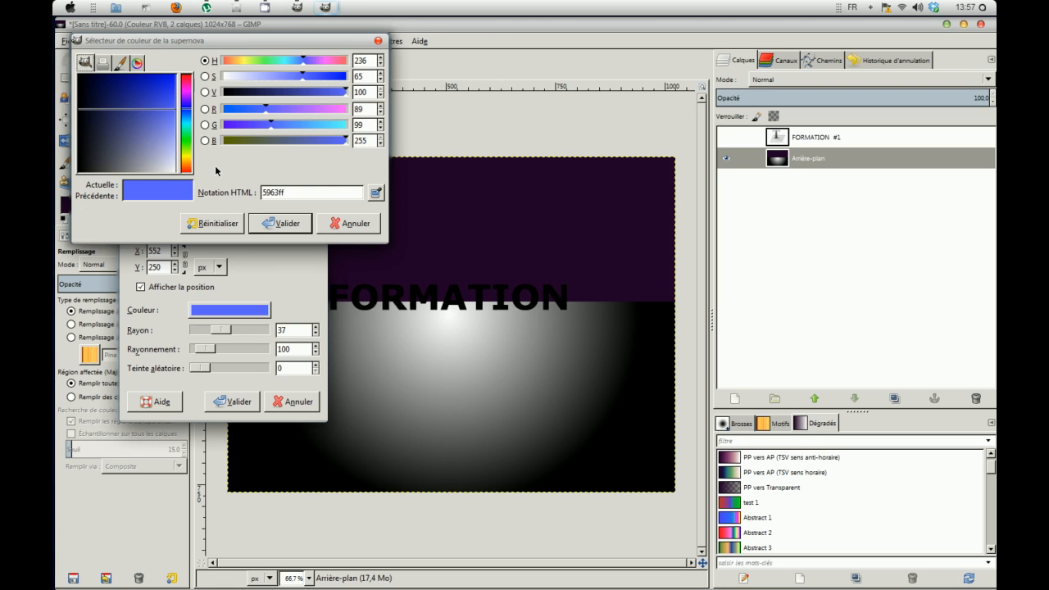
click(187, 129)
drag(187, 130, 187, 127)
drag(326, 139, 308, 140)
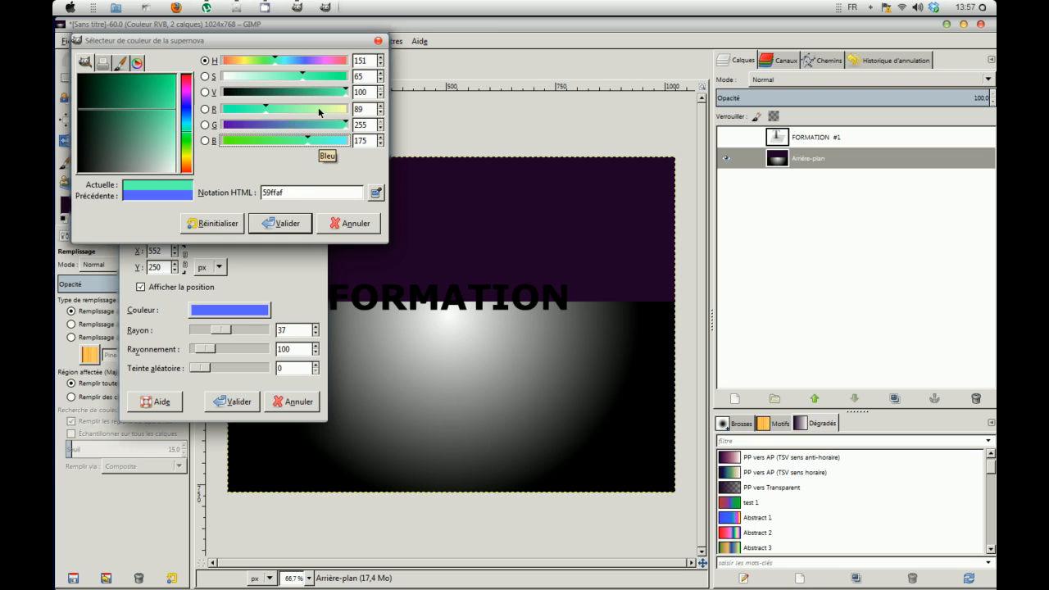
click(317, 109)
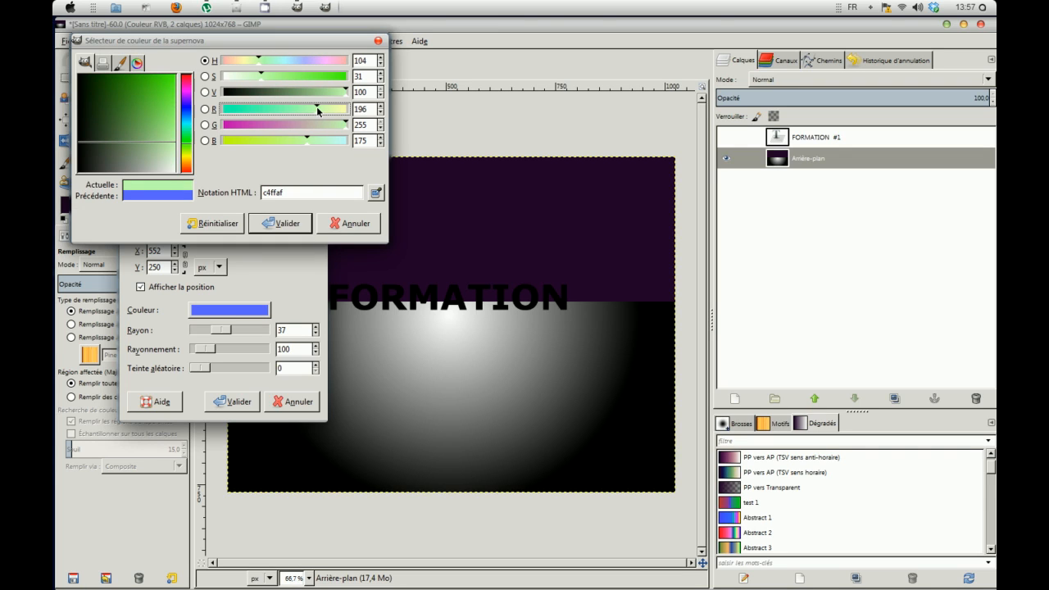
click(324, 107)
drag(303, 141, 299, 141)
click(310, 223)
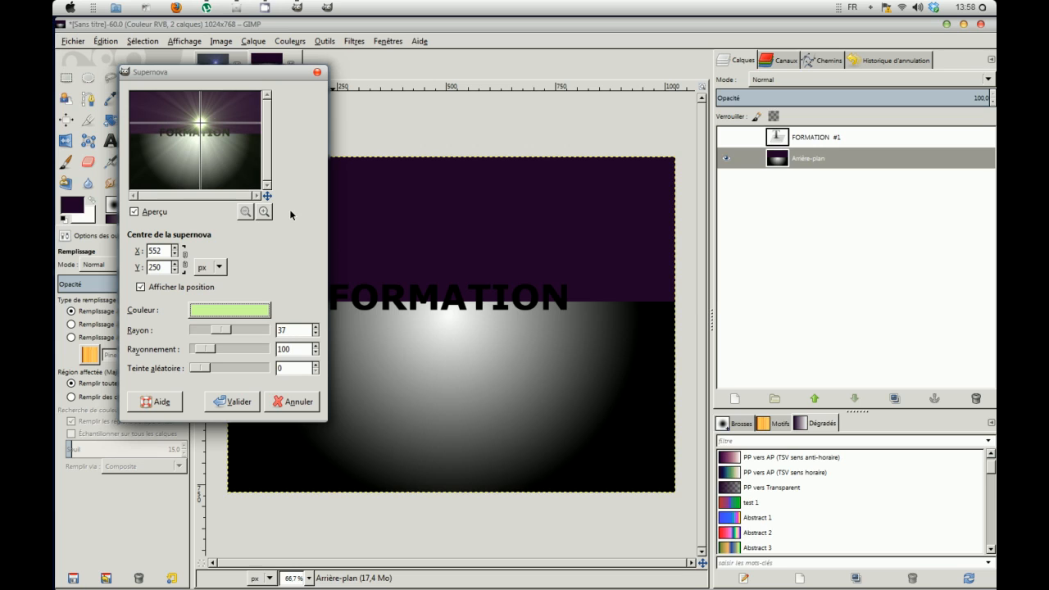
Set the supernova's radius to 25 and apply the effect to the background
double_click(282, 330)
text(32)
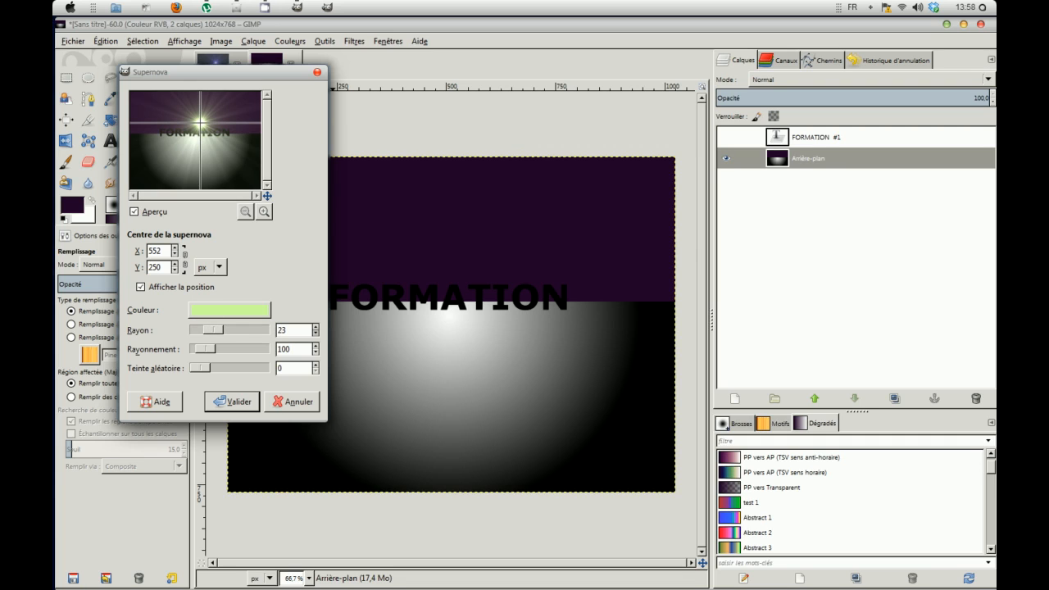
click(317, 327)
click(316, 328)
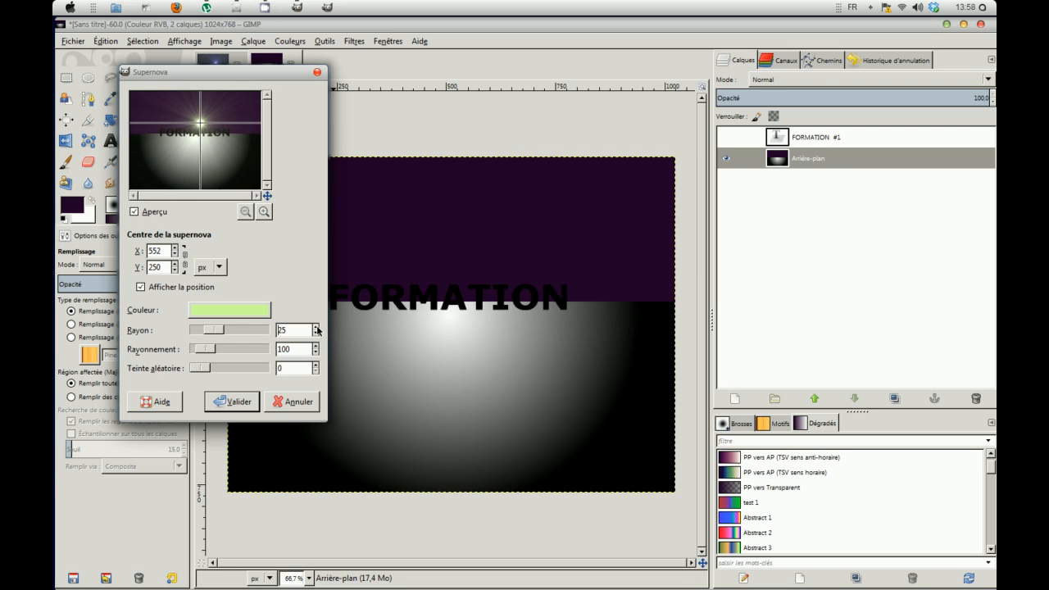
click(232, 401)
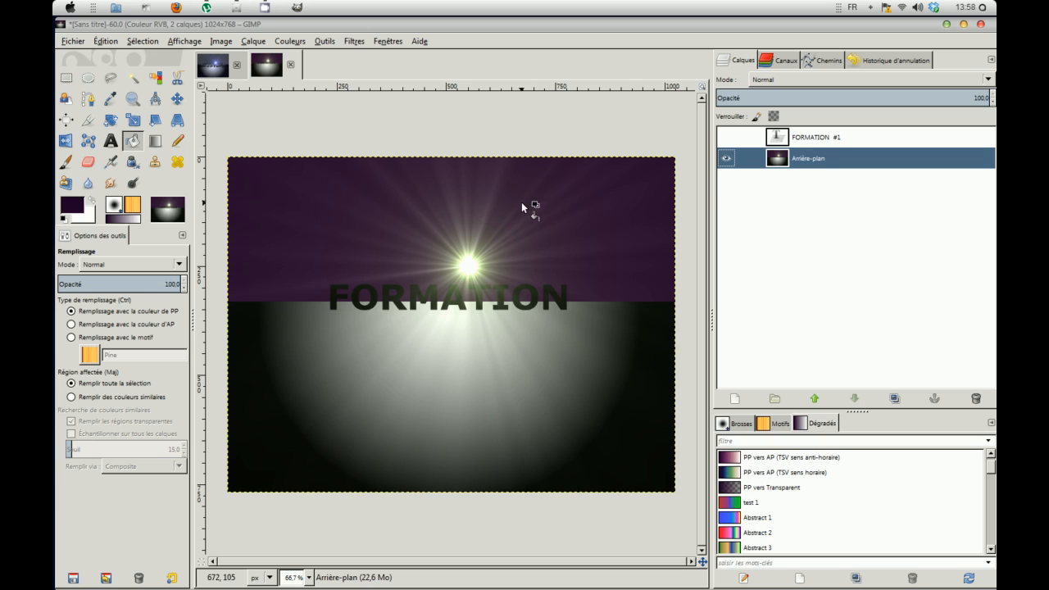
Compare the image with the FORMATION #1 layer shown and hidden
click(726, 138)
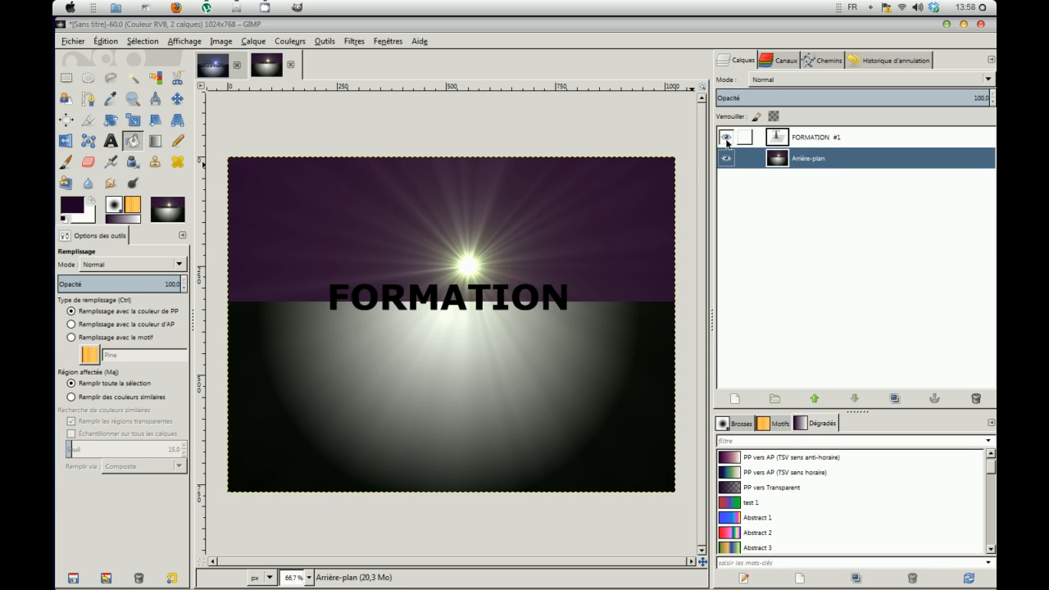
click(726, 138)
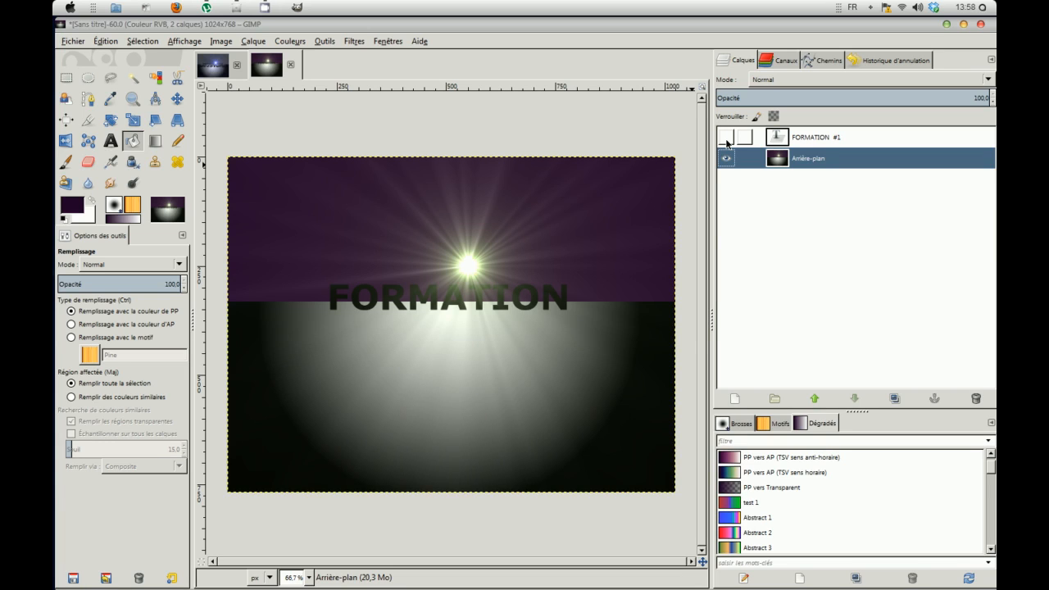
click(726, 138)
click(726, 138)
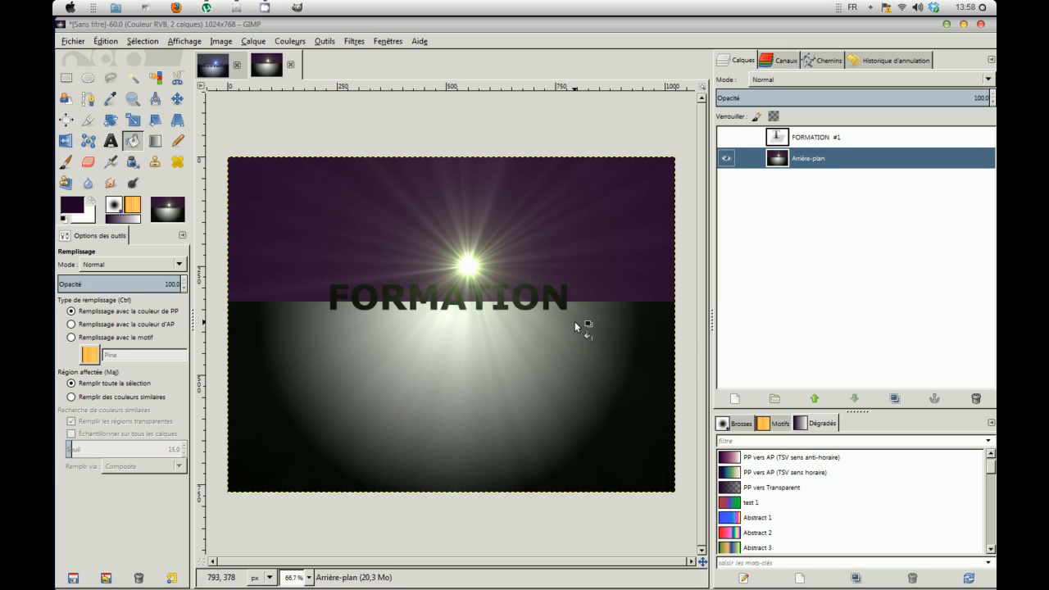
Enlarge the FORMATION #1 layer to the image size and make it visible
click(815, 137)
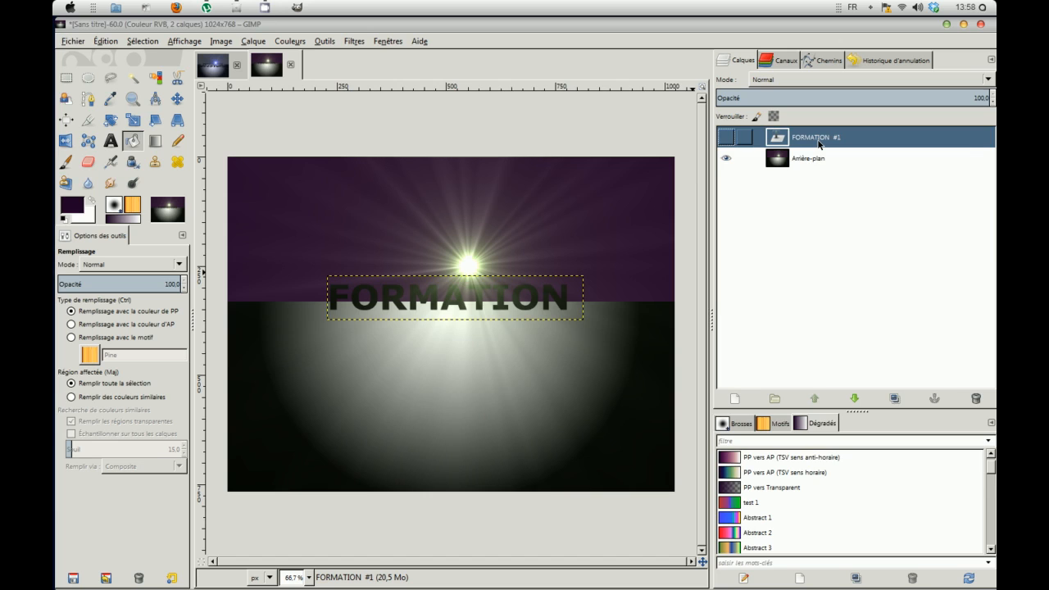
right_click(819, 144)
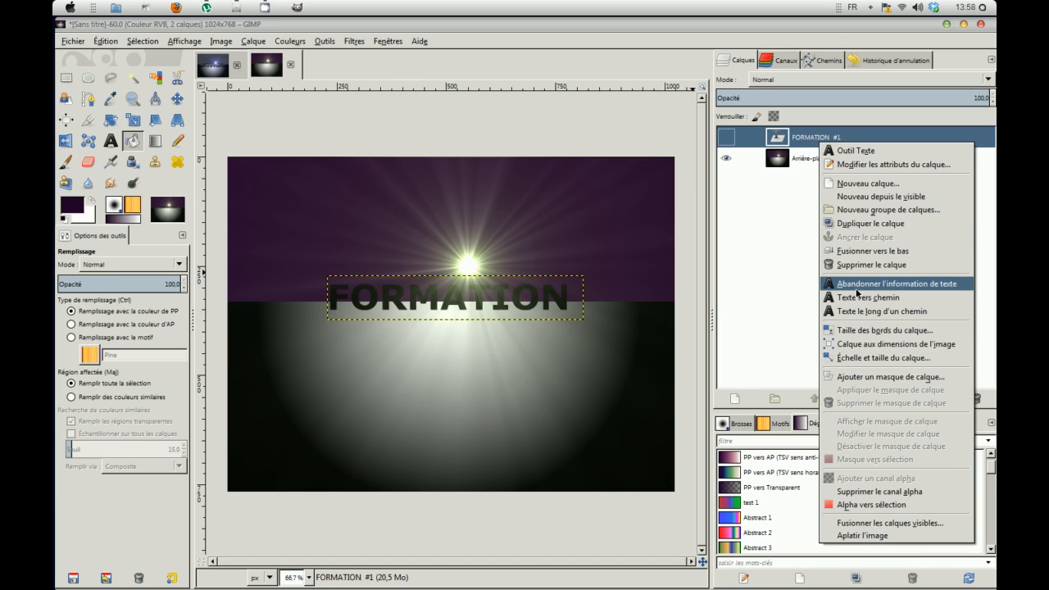
click(872, 347)
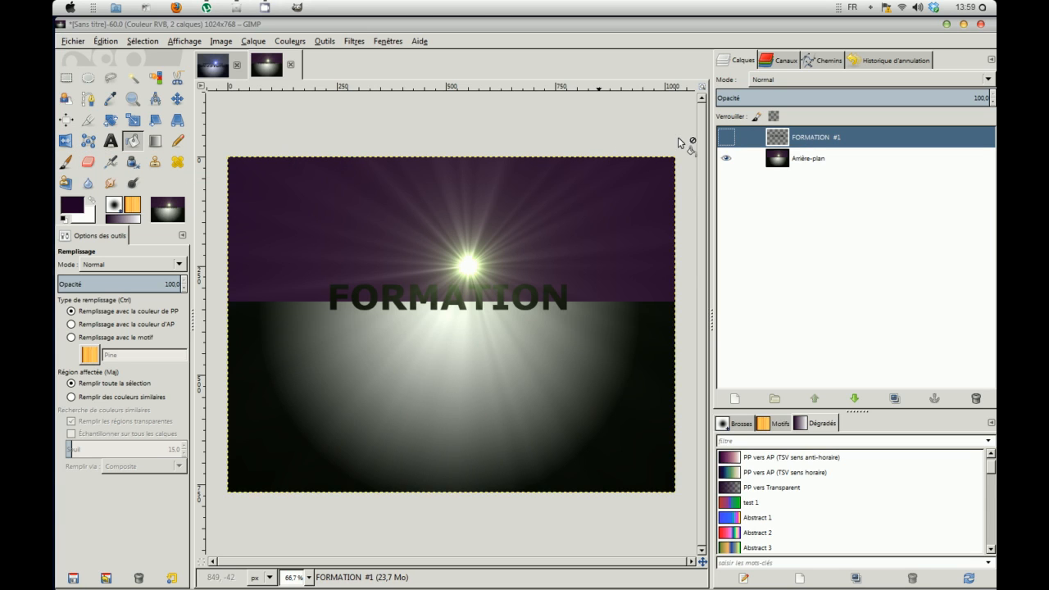
click(726, 137)
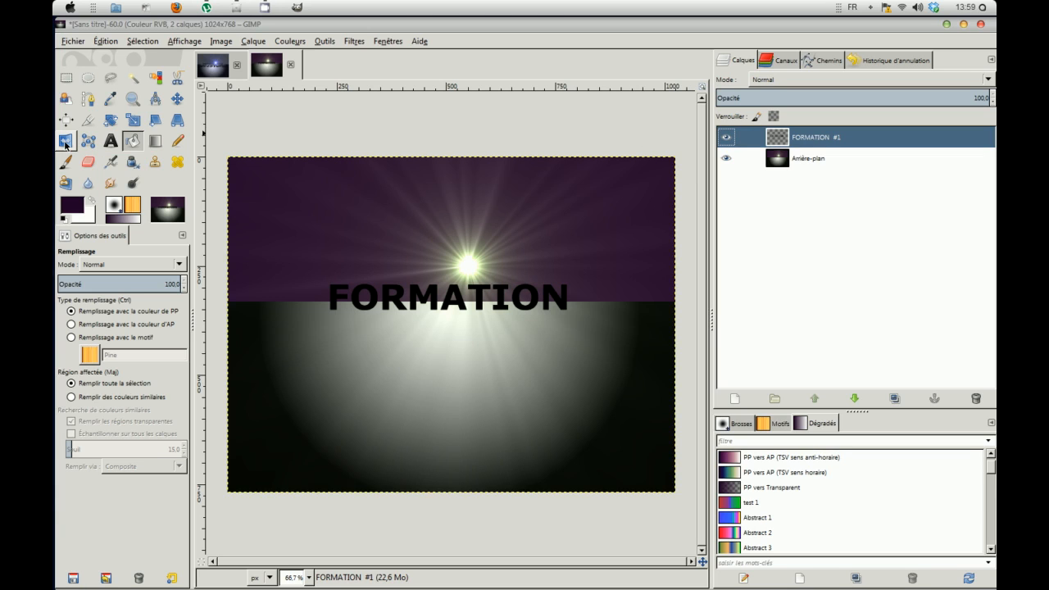
Flip the FORMATION #1 layer vertically
click(65, 142)
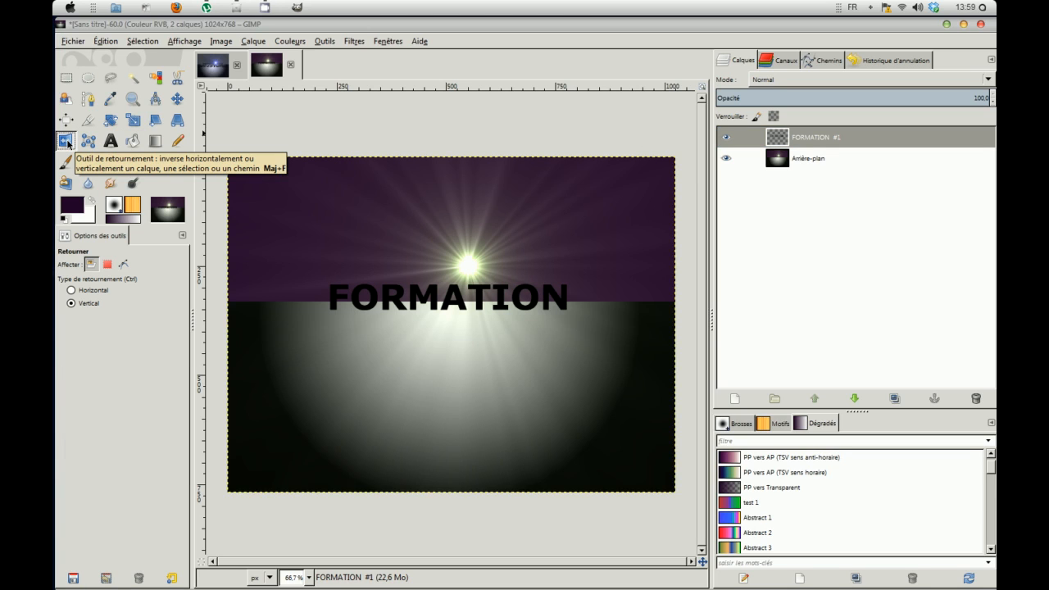
click(72, 290)
click(71, 304)
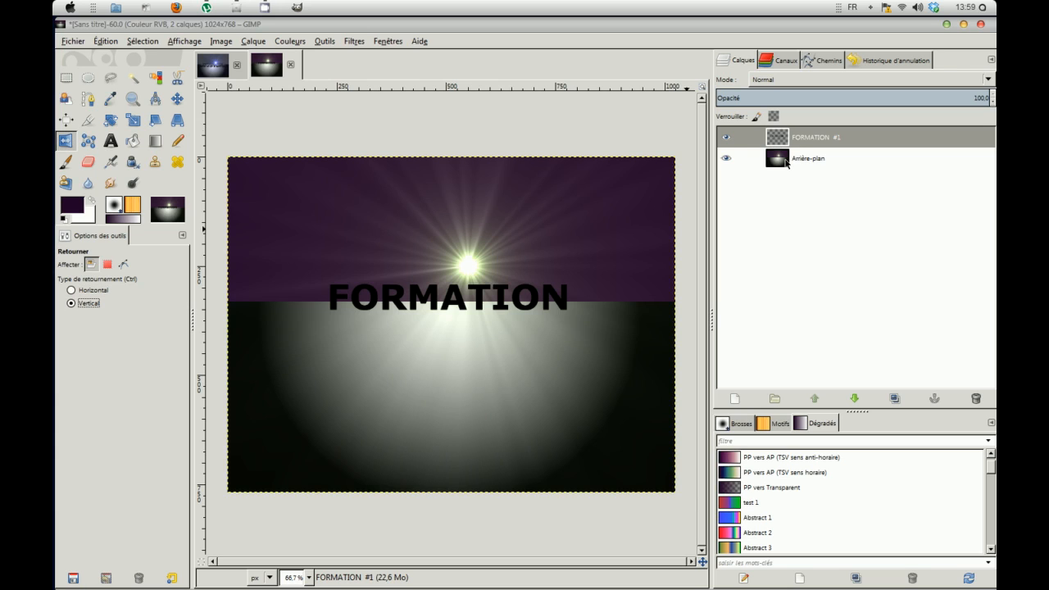
click(801, 144)
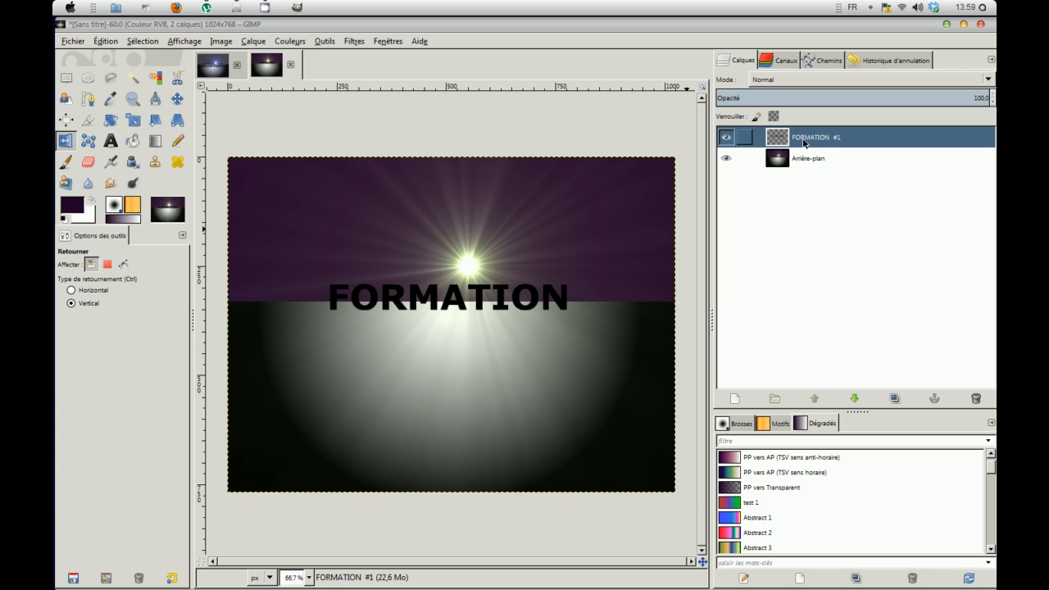
click(435, 302)
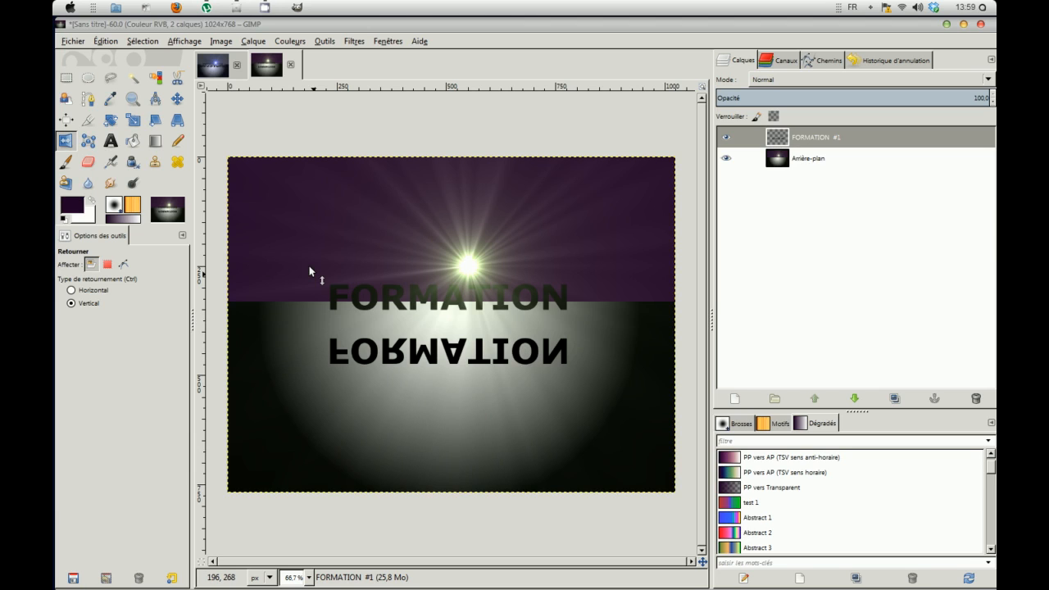
Move the flipped FORMATION text up against the base of the upright word and fit its layer to the image size
click(176, 99)
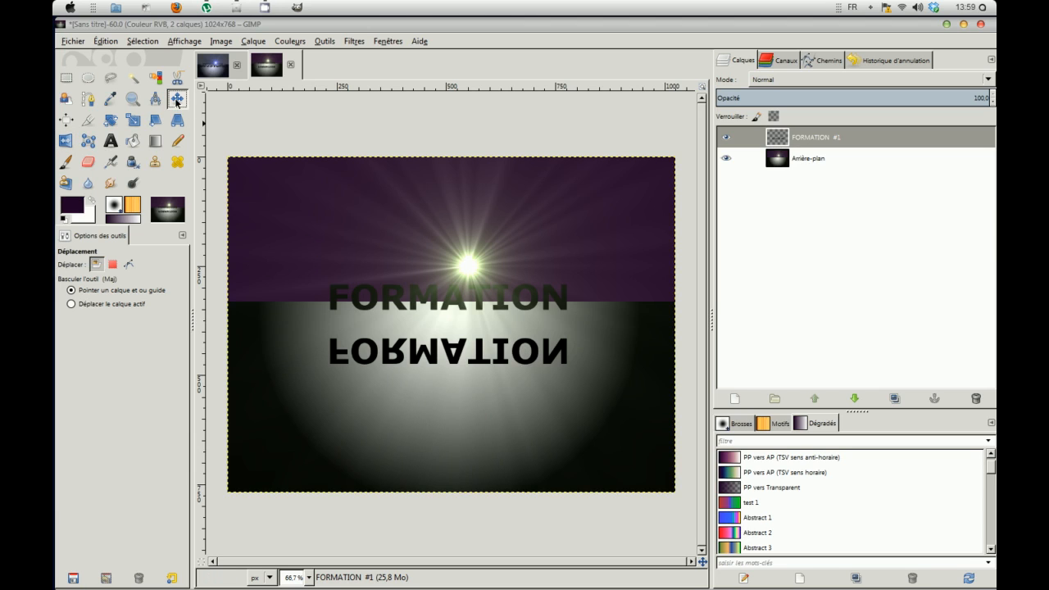
drag(423, 360, 423, 330)
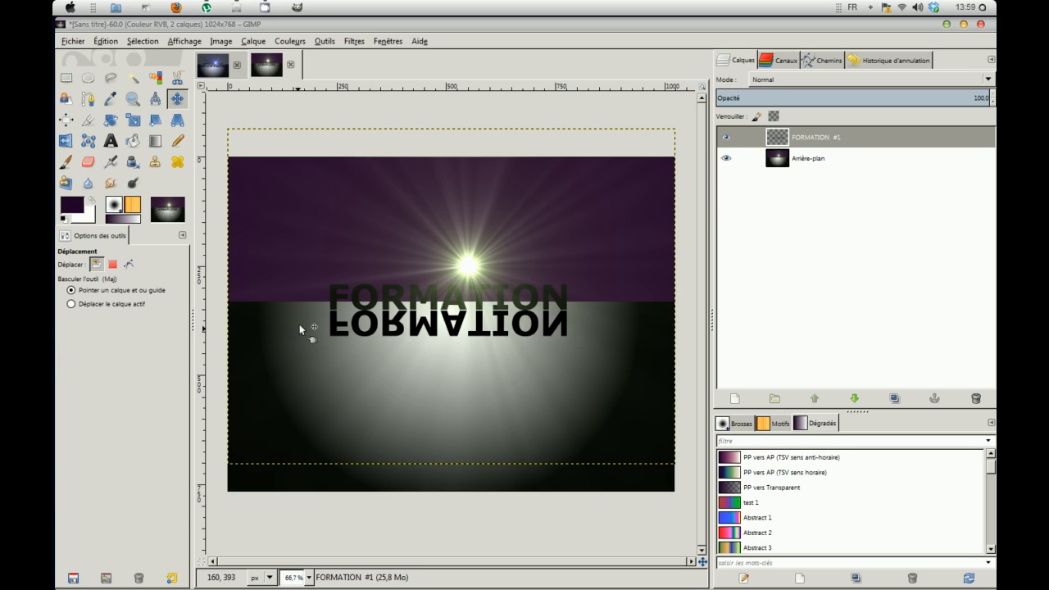
right_click(803, 141)
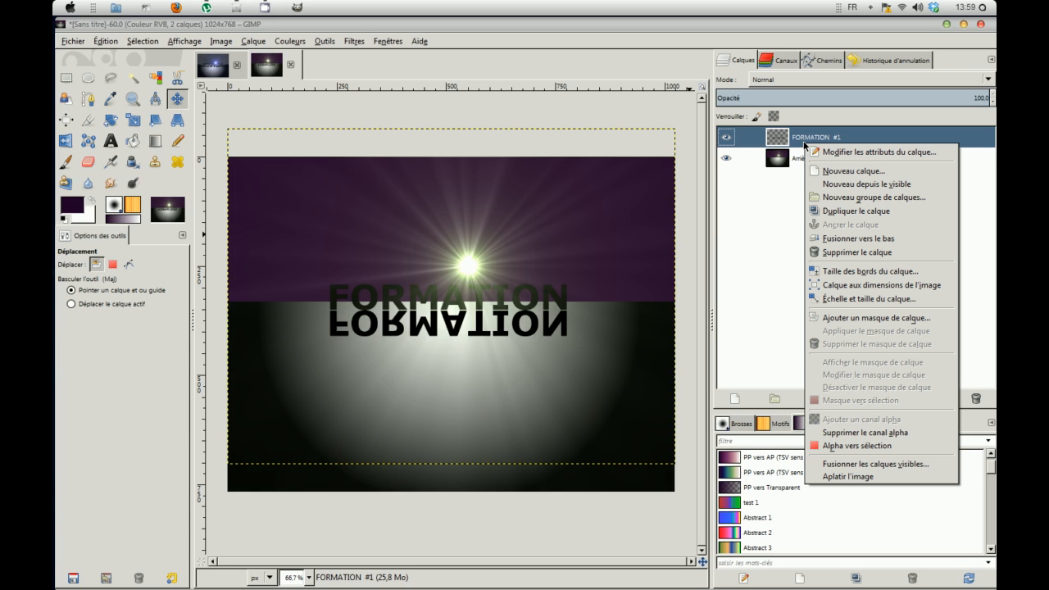
click(843, 286)
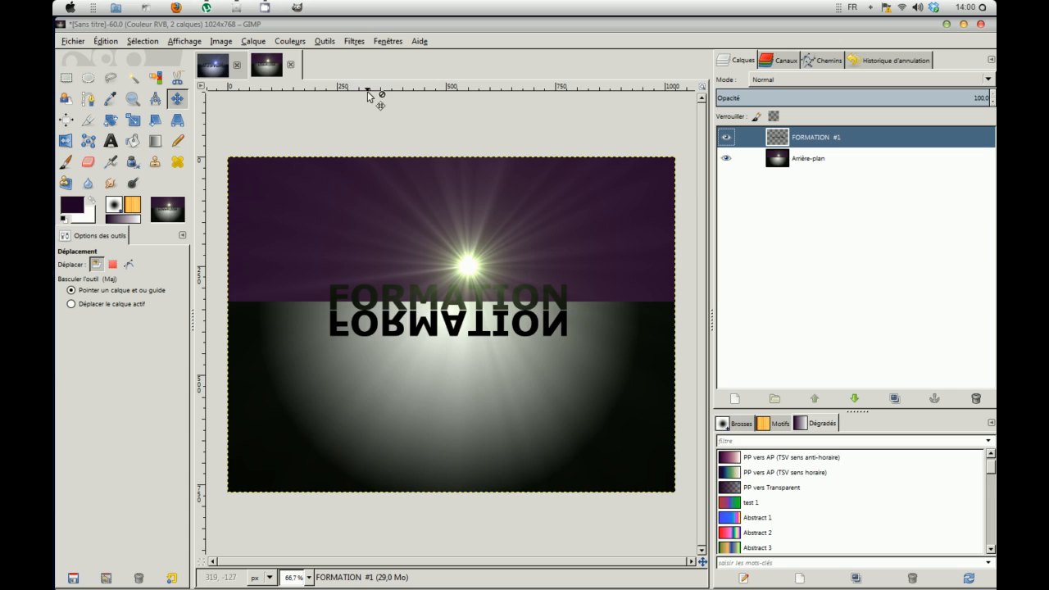
click(322, 41)
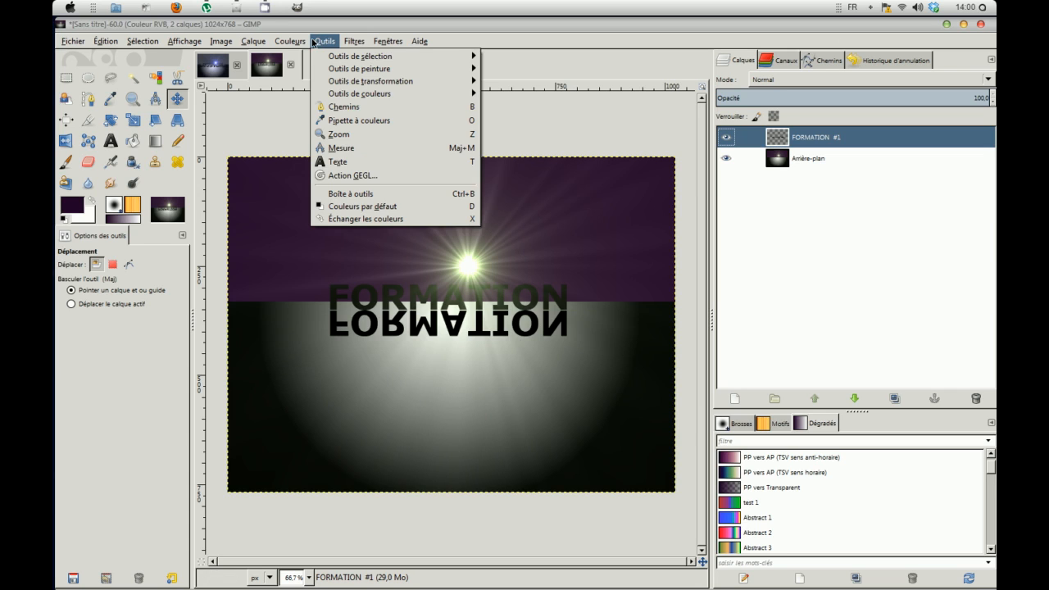
mouse_move(292, 41)
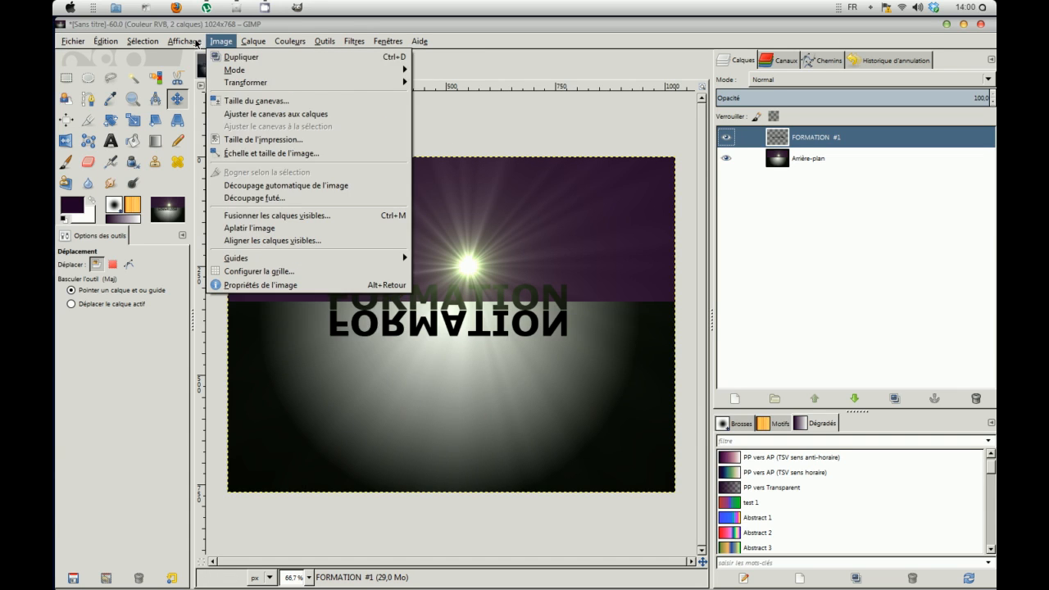
mouse_move(188, 44)
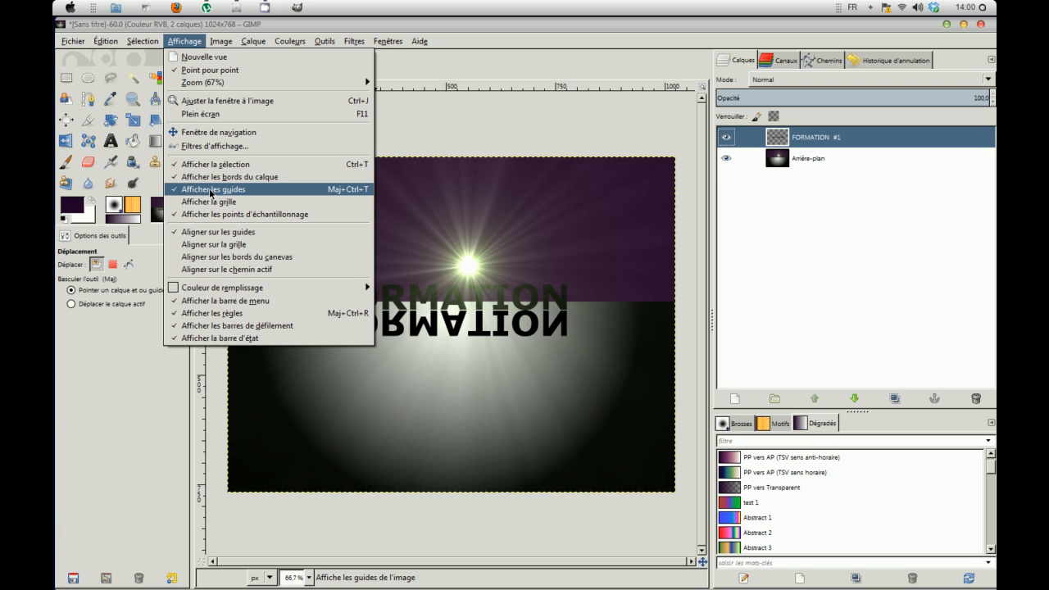
click(413, 159)
Frame the flipped word with horizontal guides at about 352 and 417 px and vertical guides at about 234 and 780 px
drag(401, 94, 413, 314)
drag(377, 90, 399, 338)
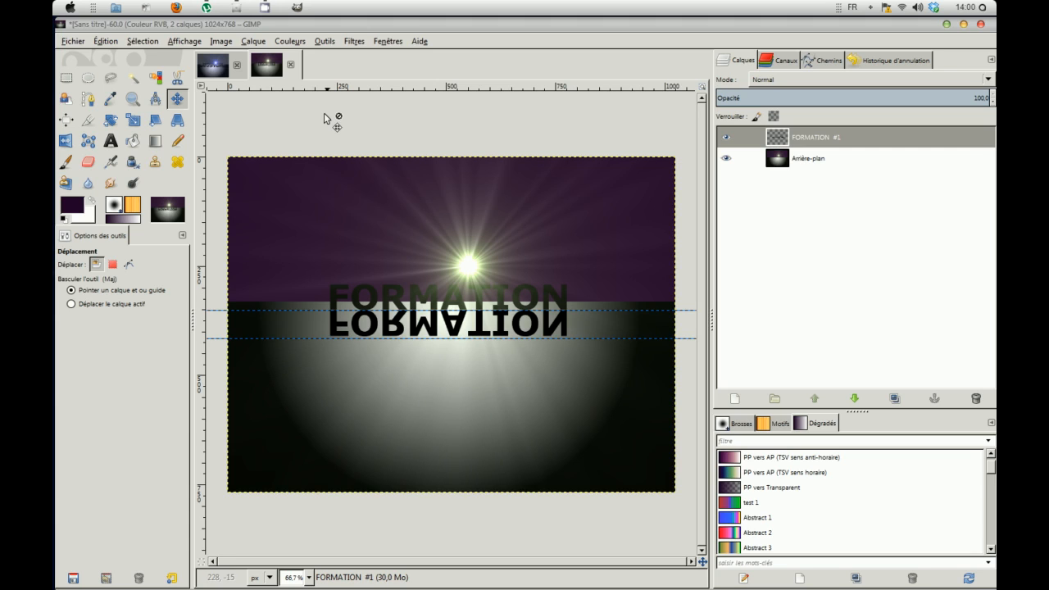
drag(197, 143, 329, 186)
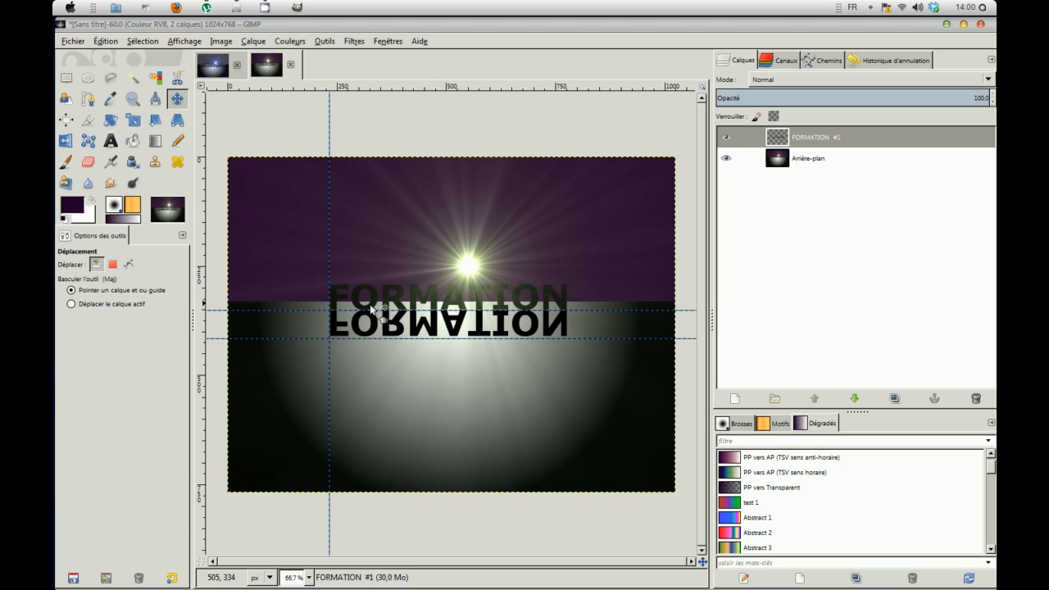
drag(201, 156, 569, 188)
Add a transparent 1024x768 layer above the text and choose the Hardness 100 brush for the Paintbrush tool
click(736, 399)
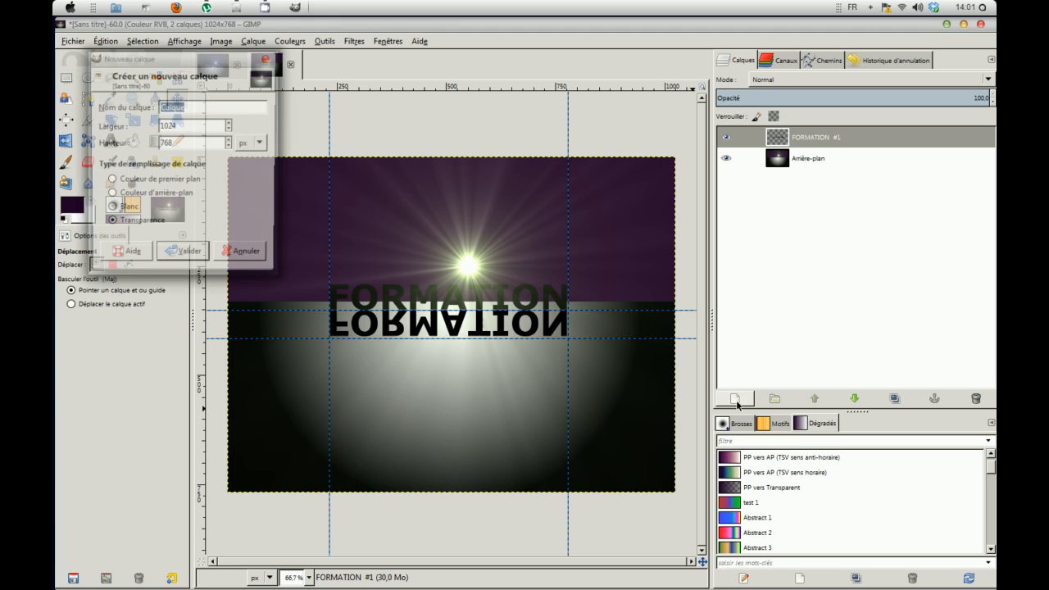
click(201, 257)
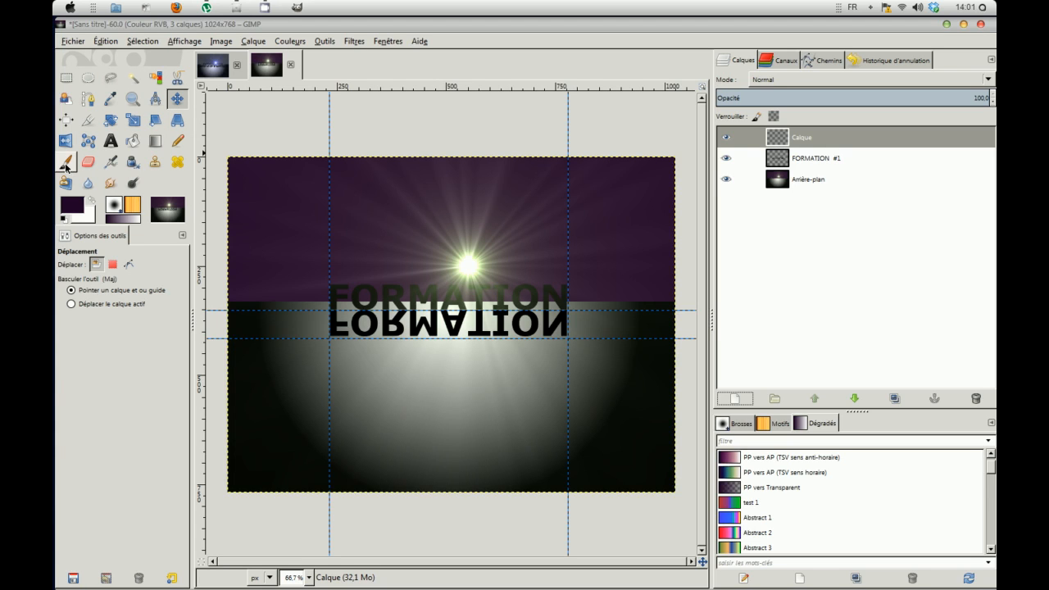
click(65, 162)
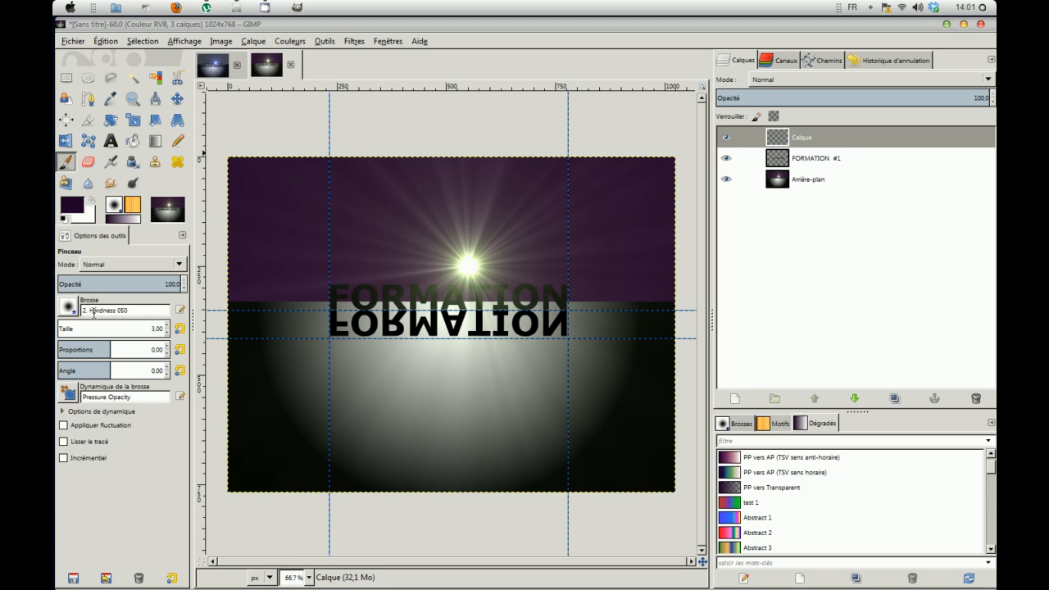
click(69, 306)
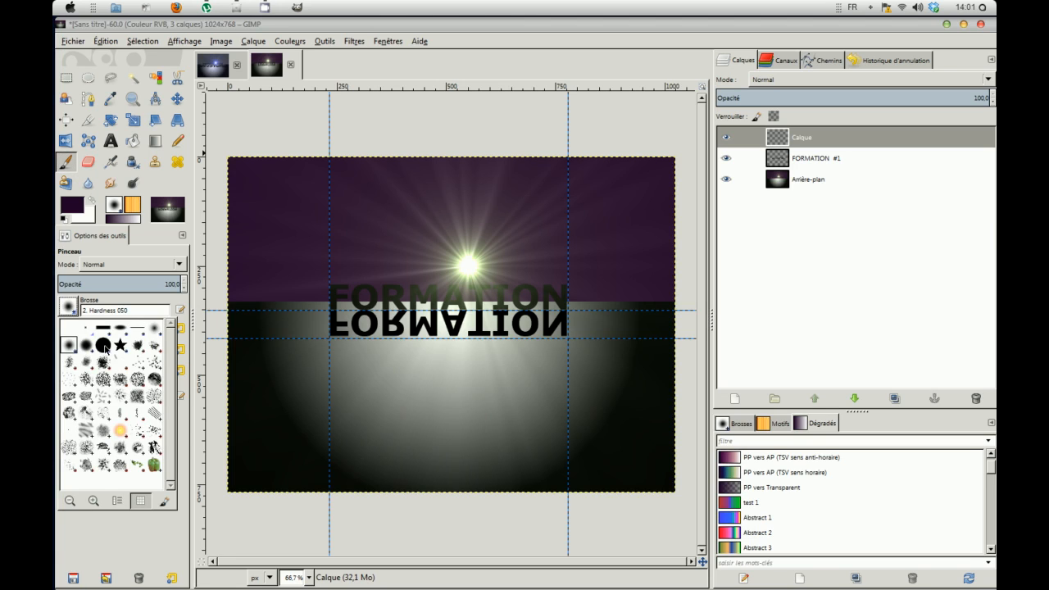
click(112, 348)
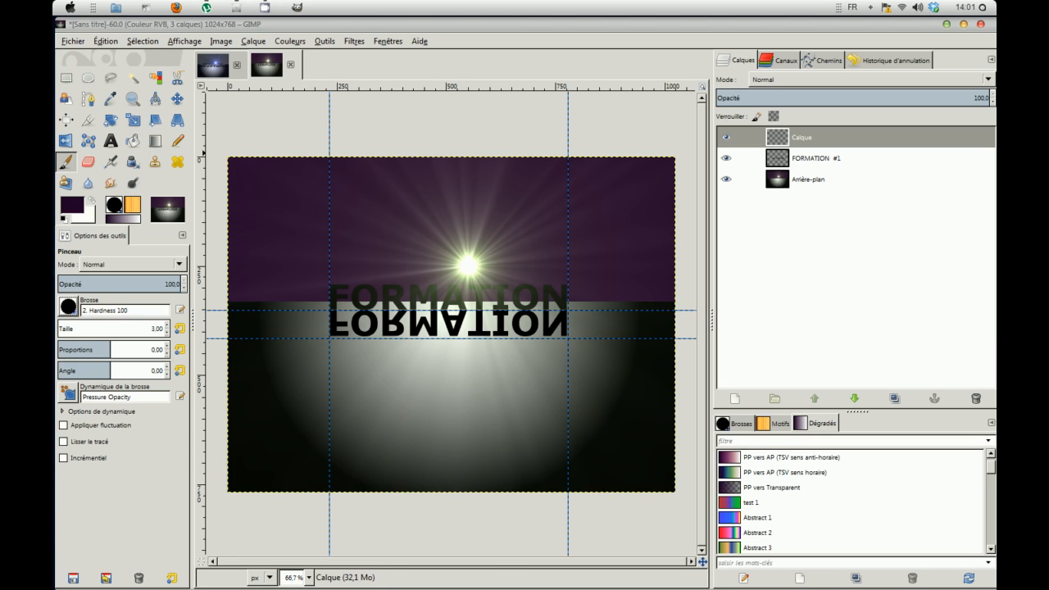
Change the foreground colour to a bright magenta, about e427e4
click(73, 204)
click(321, 182)
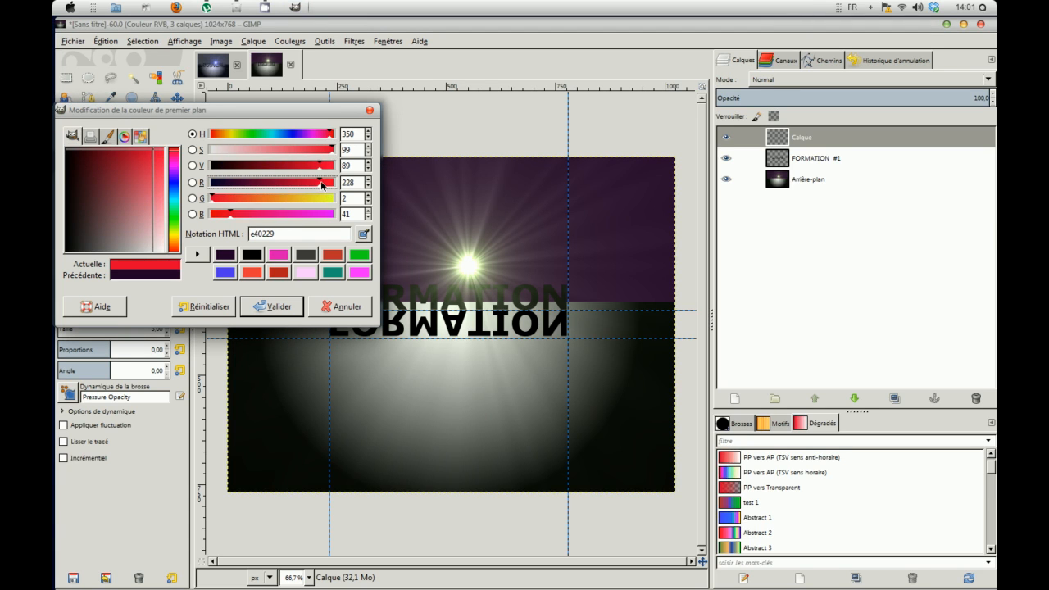
click(314, 152)
drag(321, 137, 313, 136)
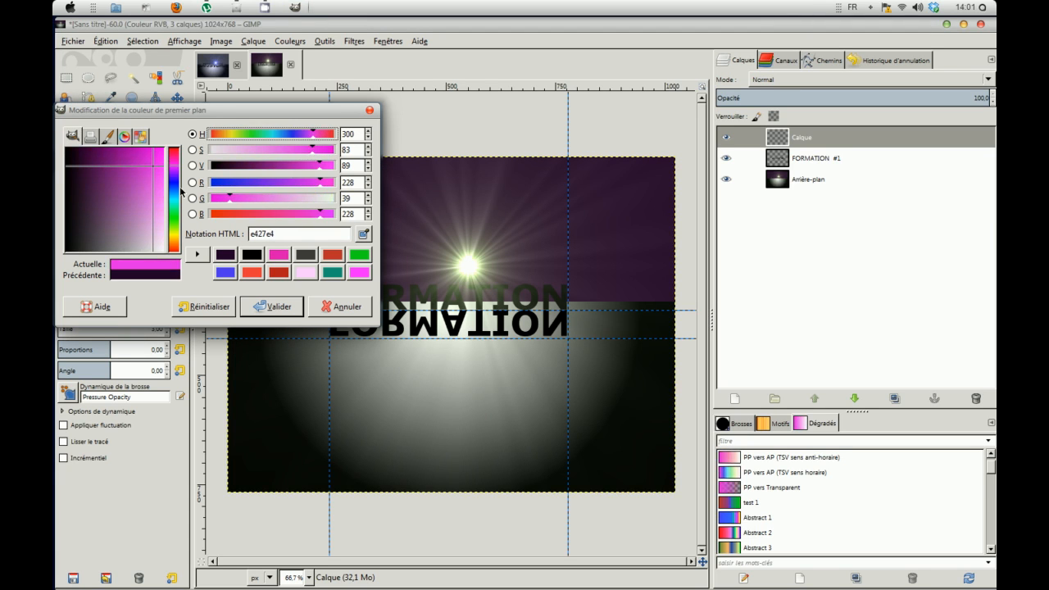
click(271, 307)
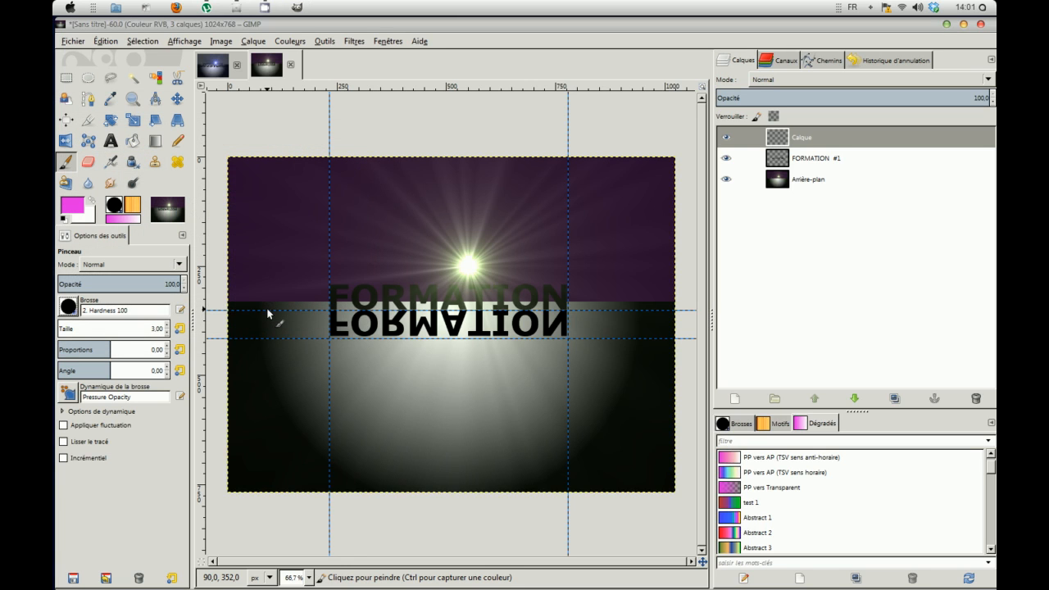
Paint two straight lines from the supernova's centre through the flipped word's upper corners to the image's side edges
click(469, 266)
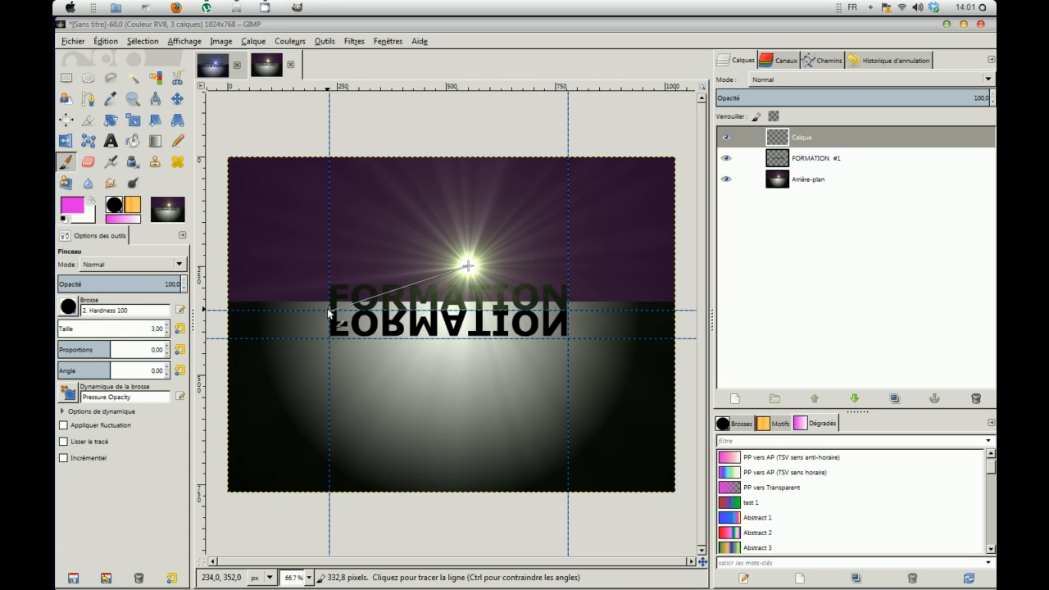
shift+click(206, 348)
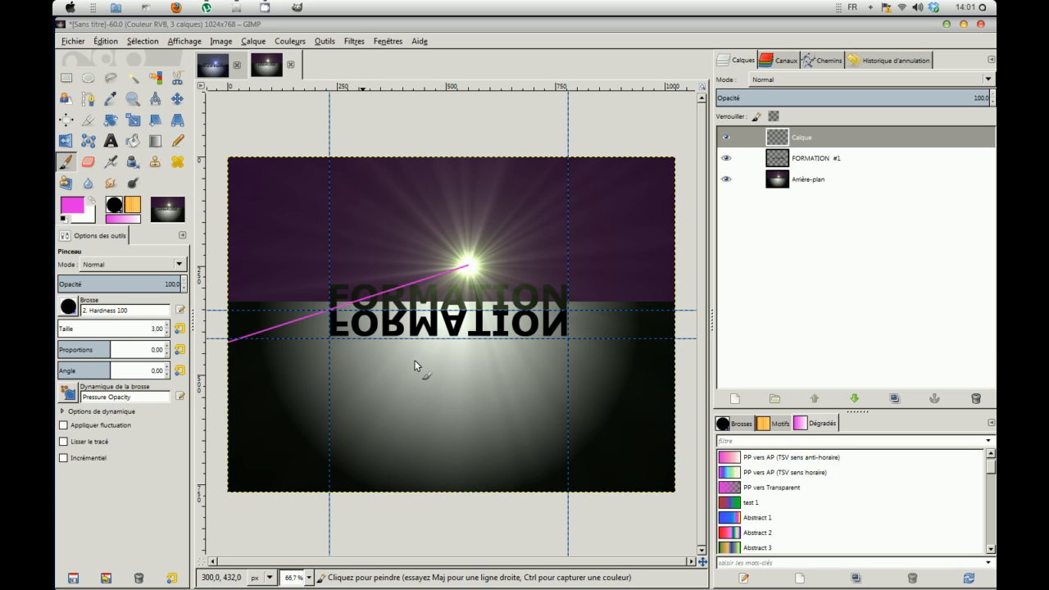
key(minus)
key(minus)
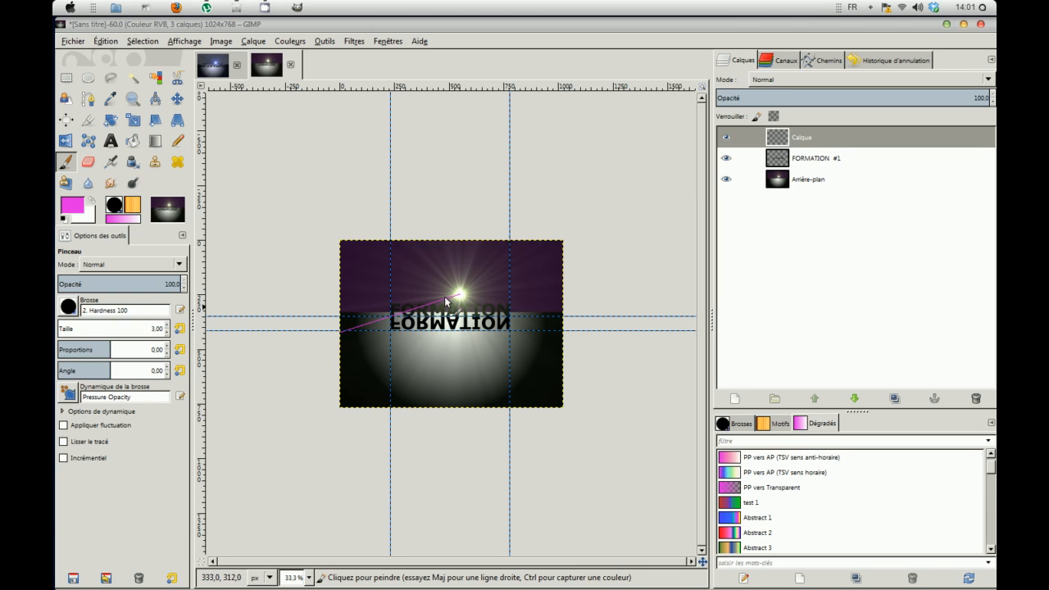
key(ctrl)
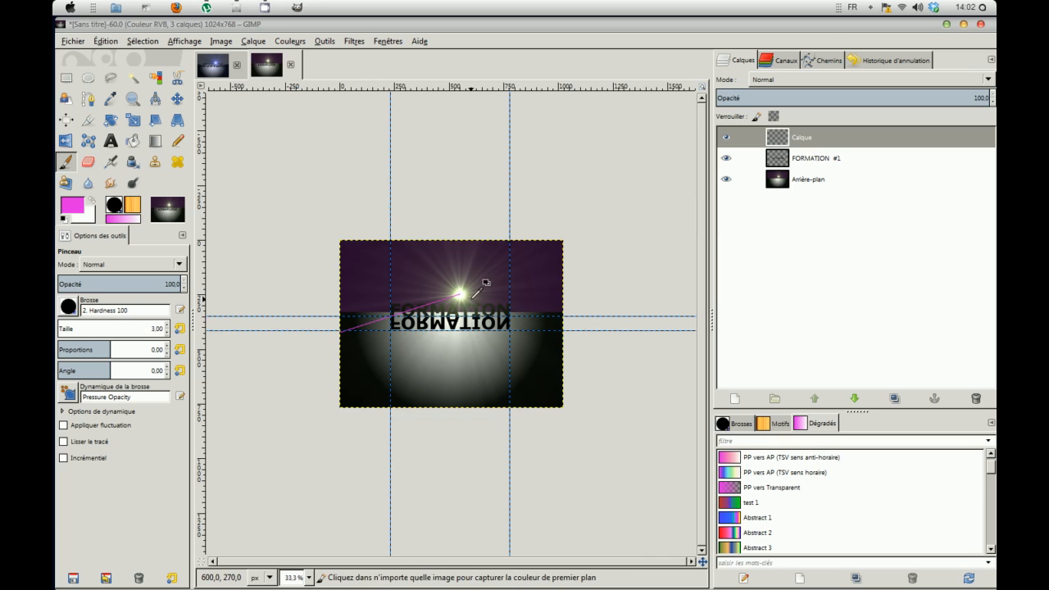
key(plus)
key(plus)
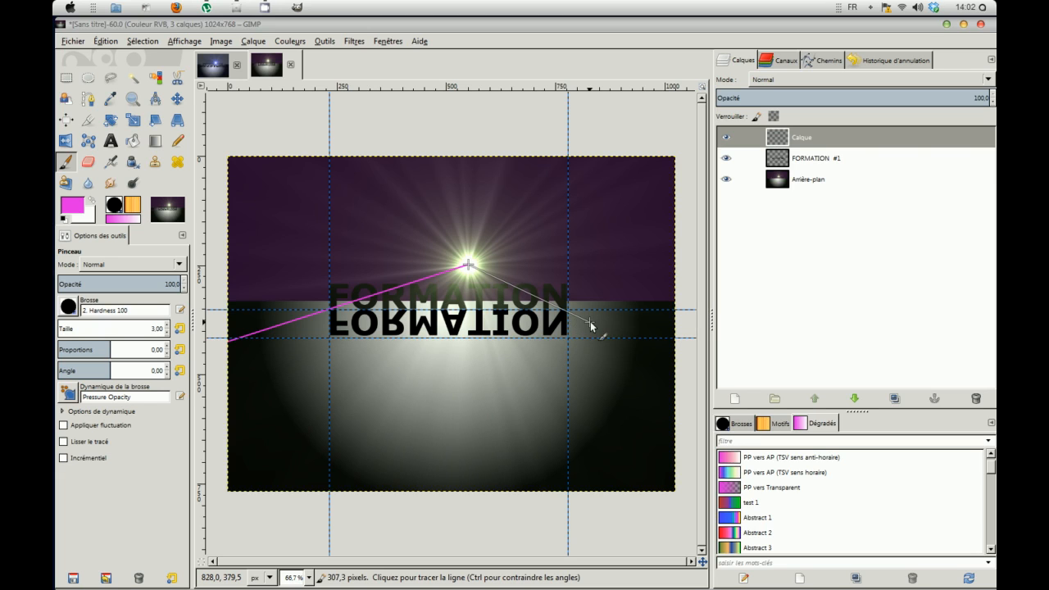
shift+click(686, 365)
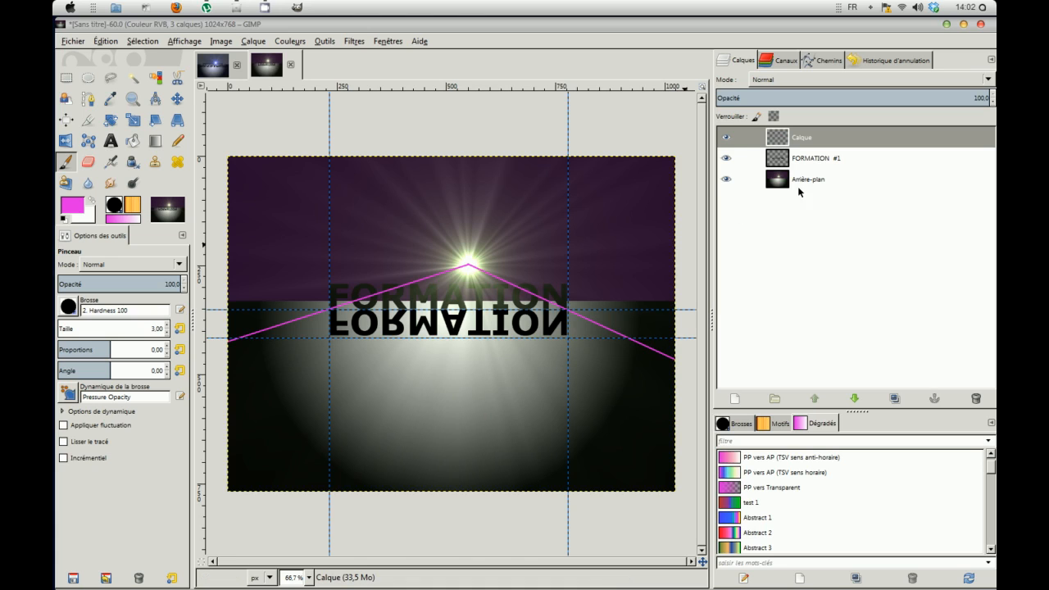
On the FORMATION #1 layer, select the guide-framed rectangle around the flipped word, 546 by 65 px from position 234, 352
click(813, 160)
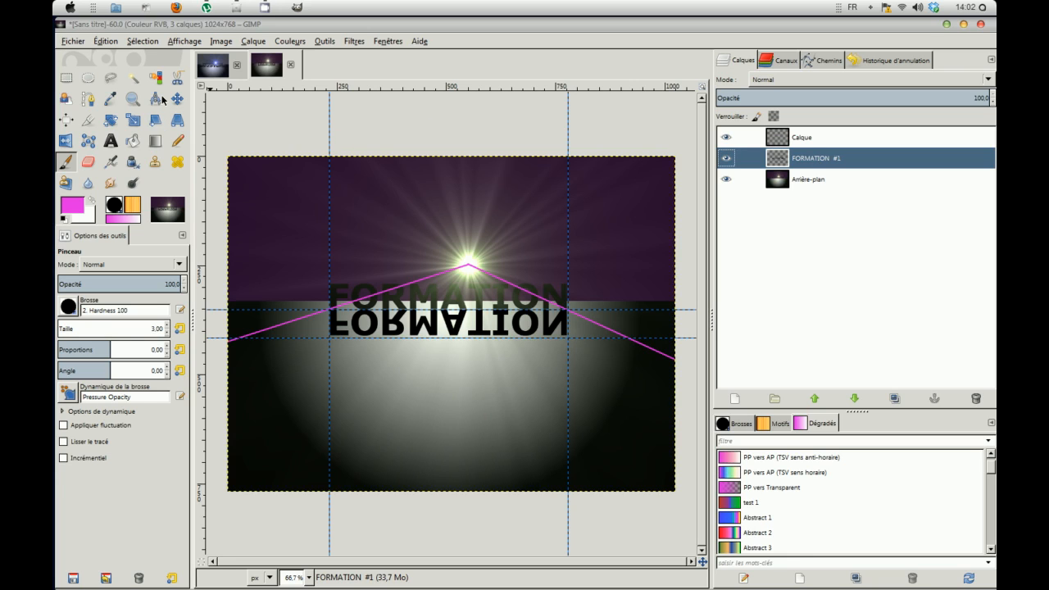
click(70, 78)
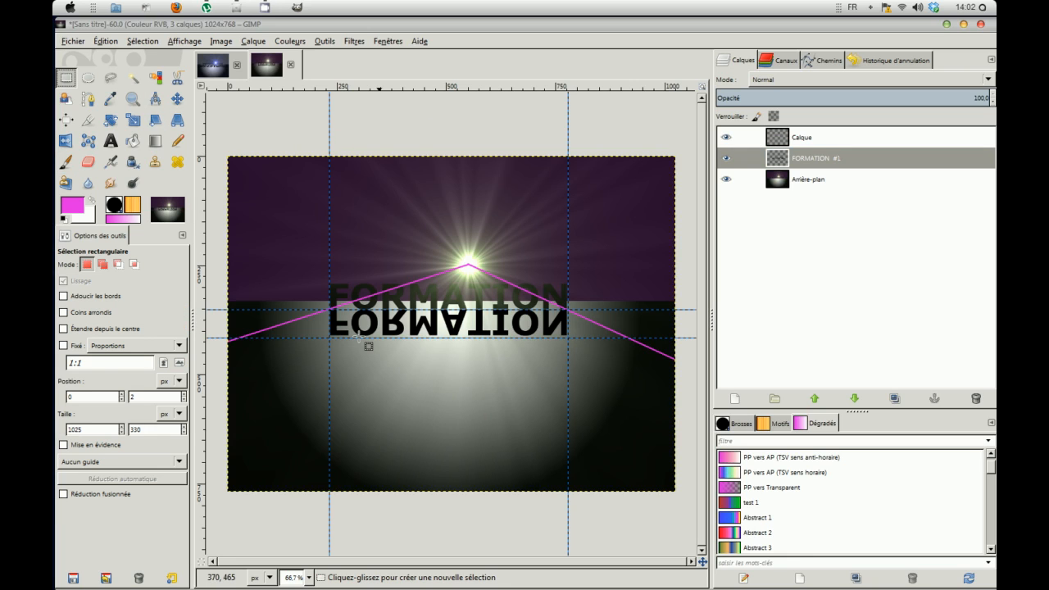
drag(330, 309, 568, 338)
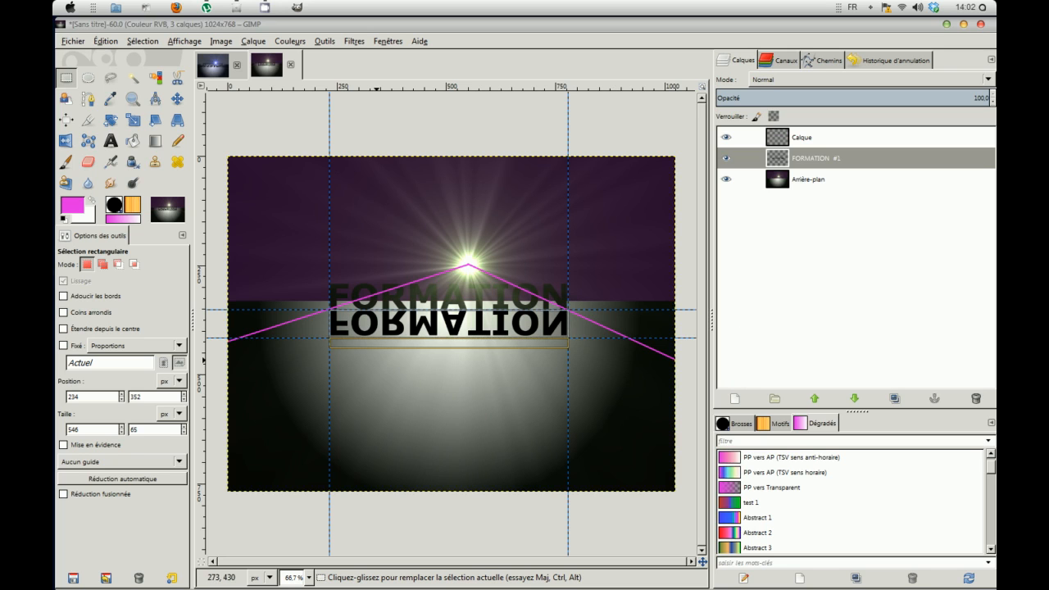
Apply a Perspective transformation to the selected word, spreading its two lower corners outwards to the magenta lines at the lower guide
key(shift+p)
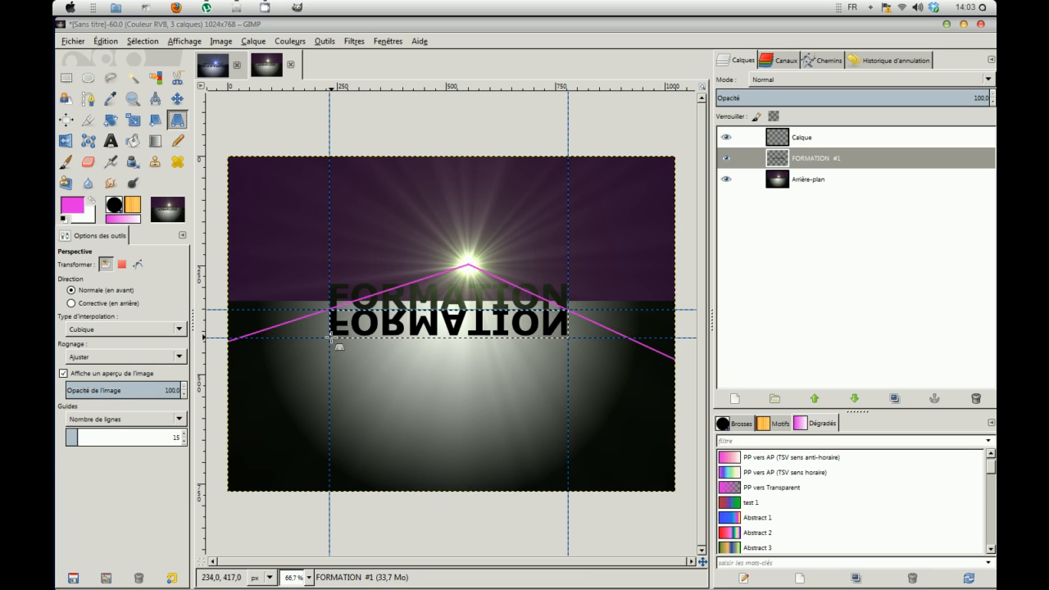
click(332, 326)
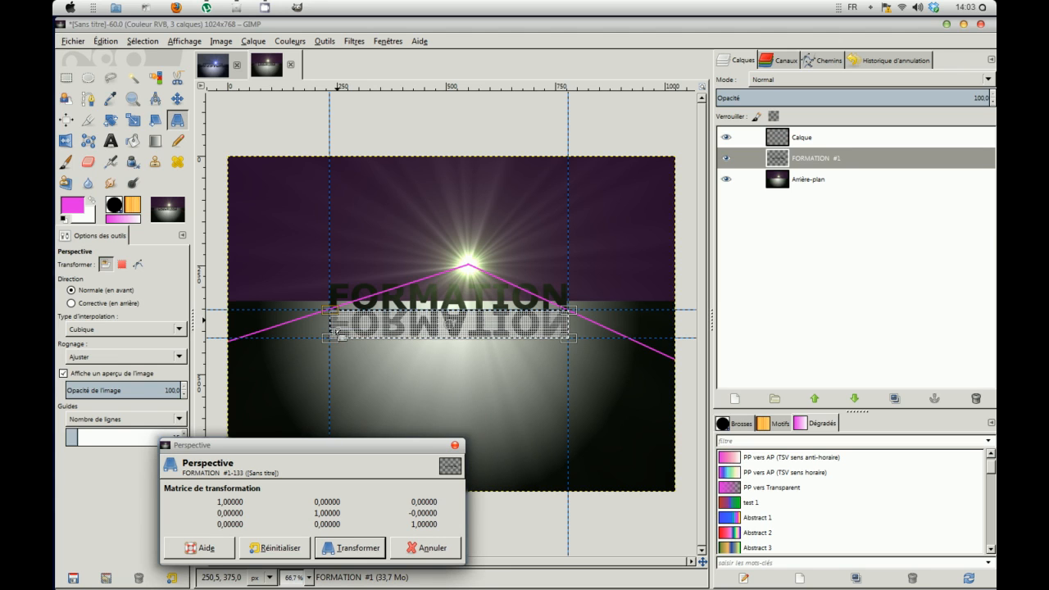
drag(329, 339, 240, 337)
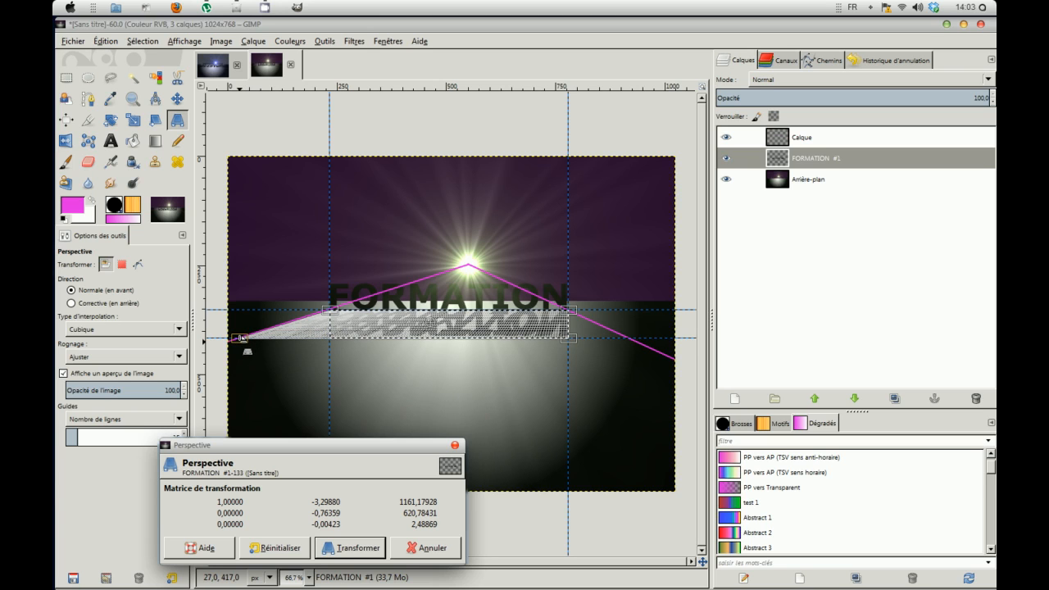
drag(574, 338, 630, 338)
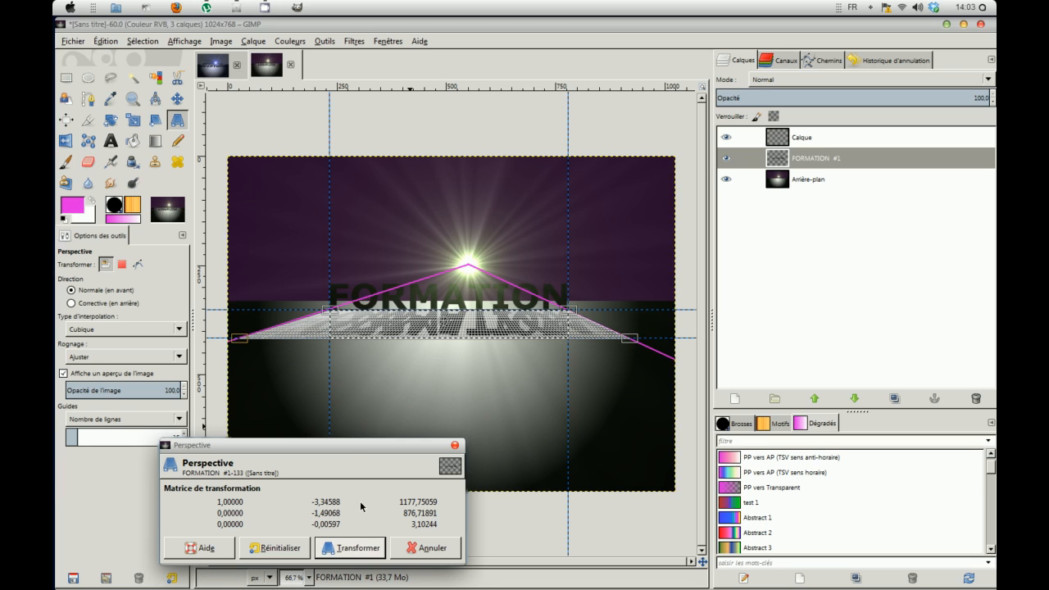
click(344, 549)
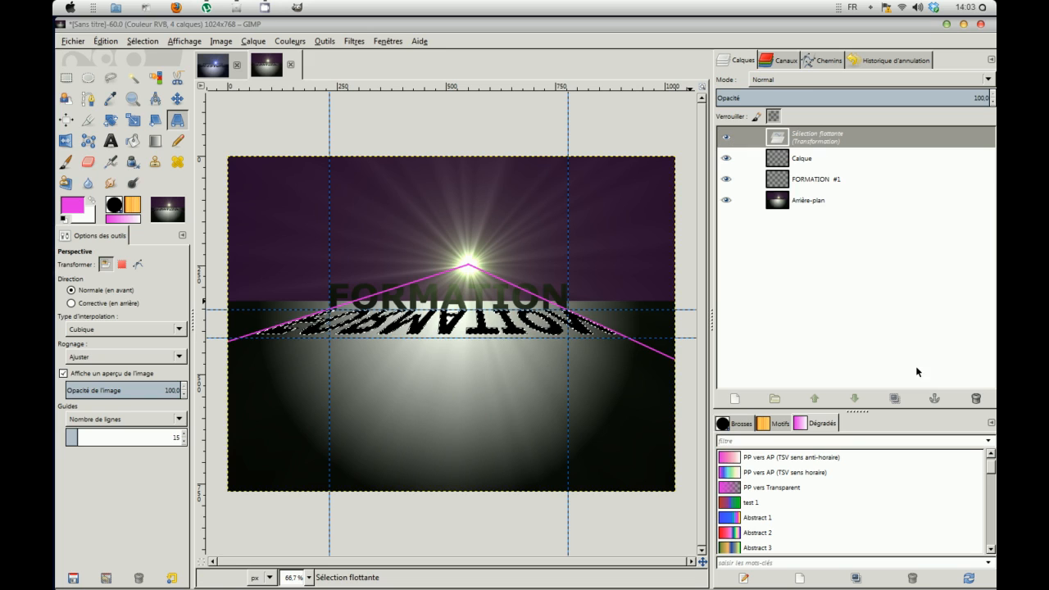
Anchor the transformed word into the FORMATION #1 layer and delete the Calque layer holding the magenta perspective lines
click(935, 400)
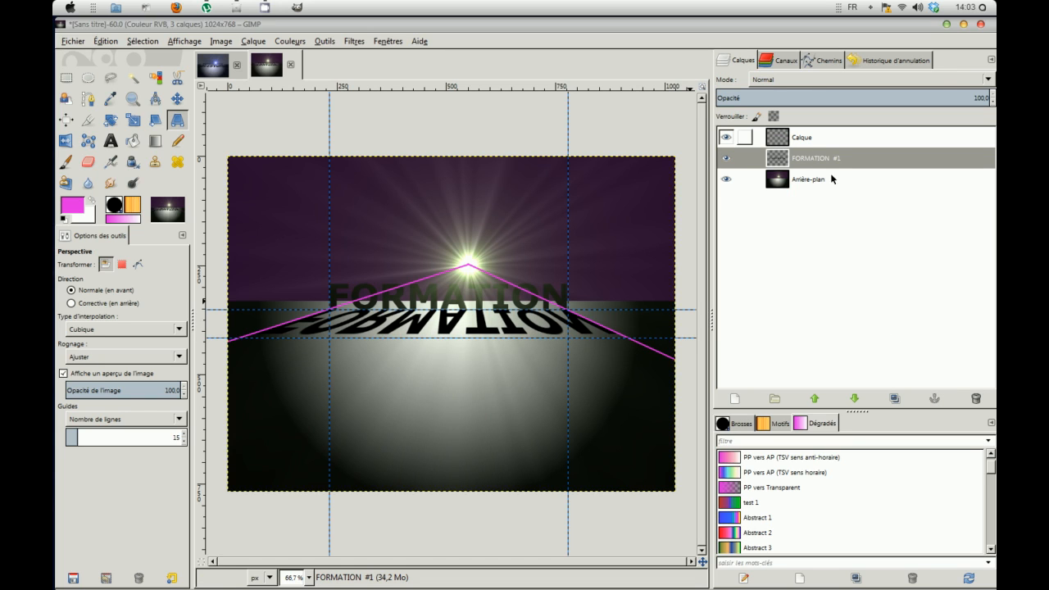
click(807, 142)
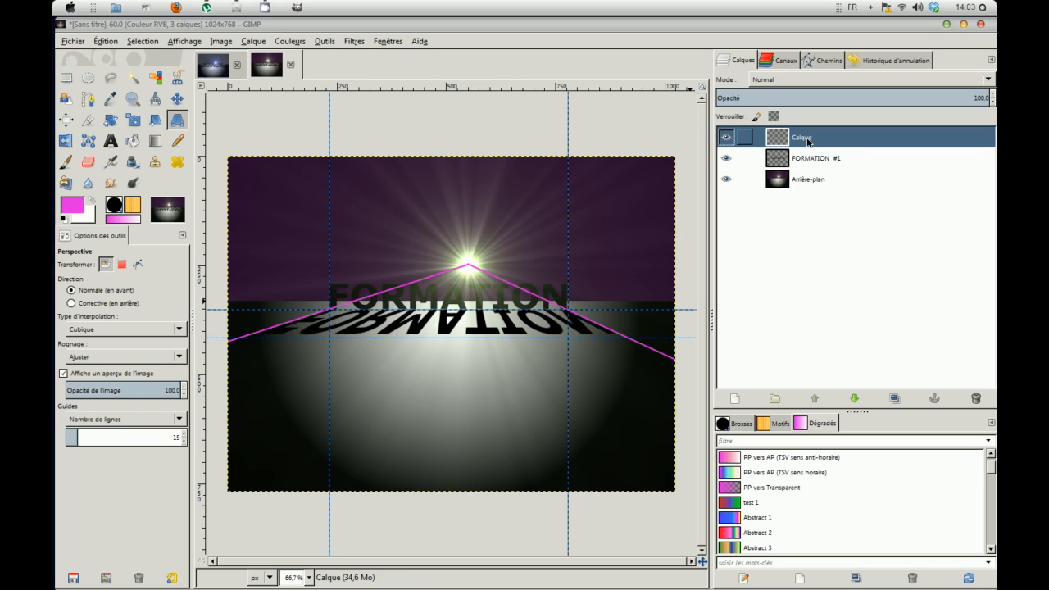
click(726, 138)
click(725, 138)
click(725, 138)
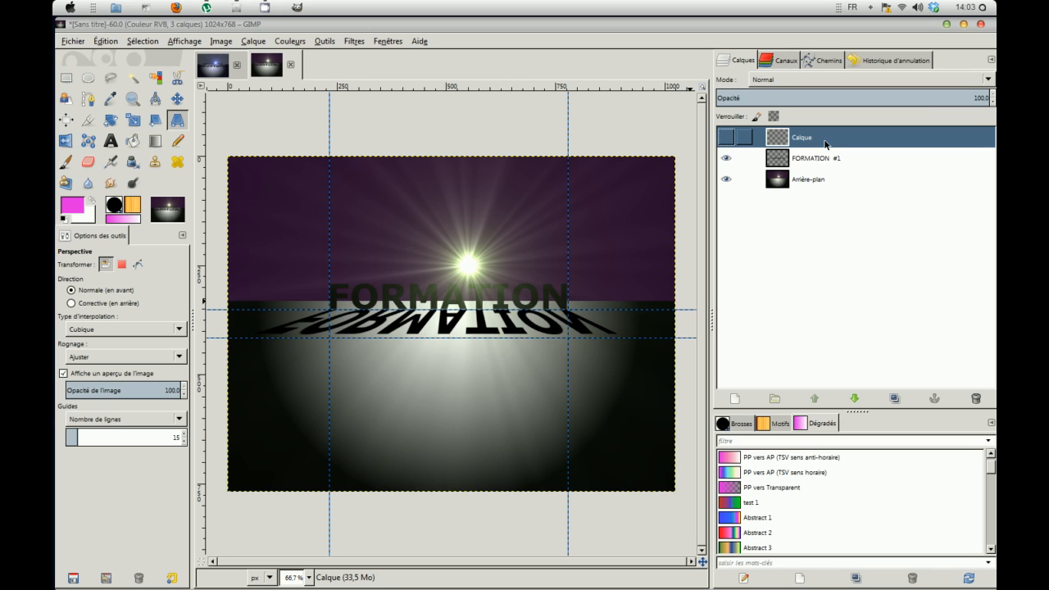
click(976, 399)
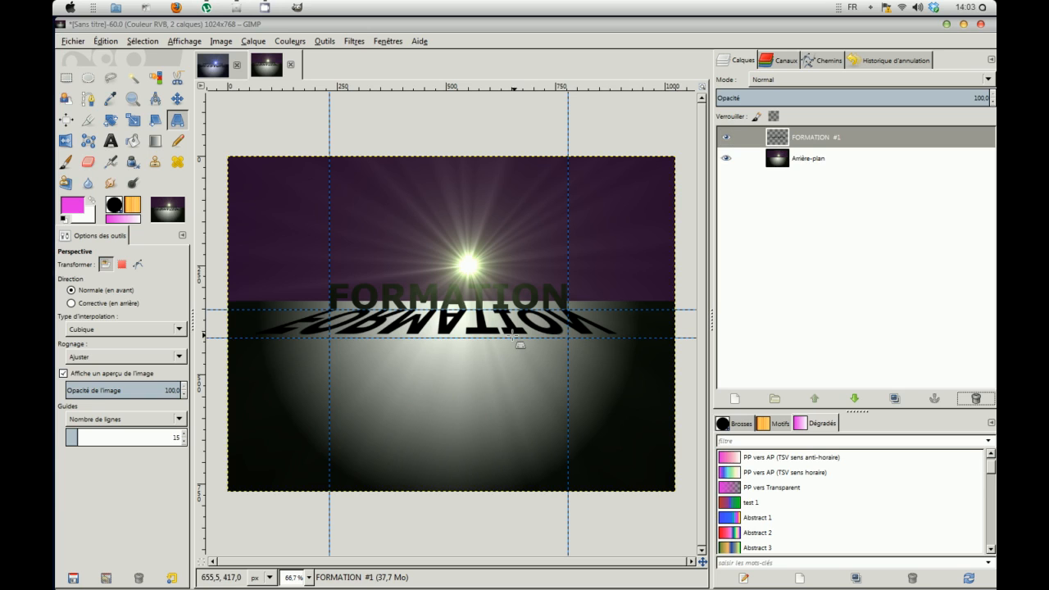
Apply a Gaussian blur to the FORMATION #1 shadow layer with a 14 px horizontal and vertical radius, using the RLE method
click(177, 99)
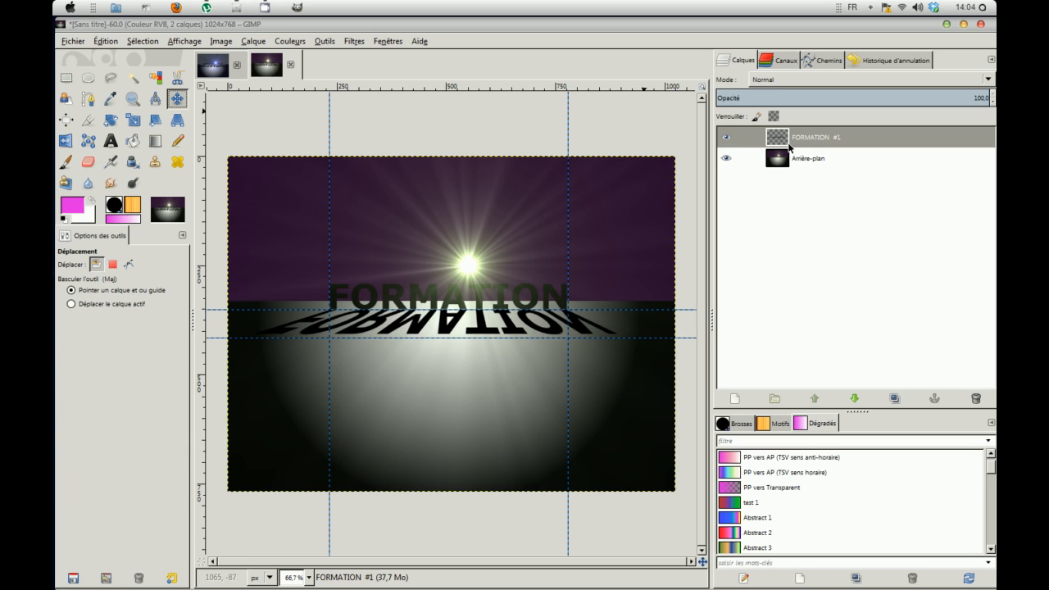
click(354, 44)
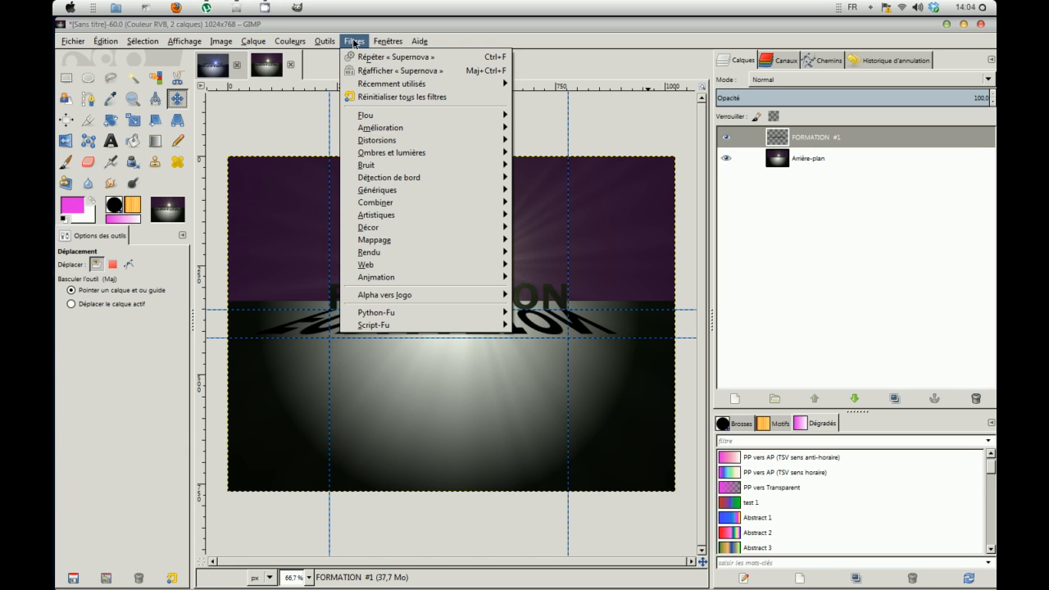
mouse_move(369, 117)
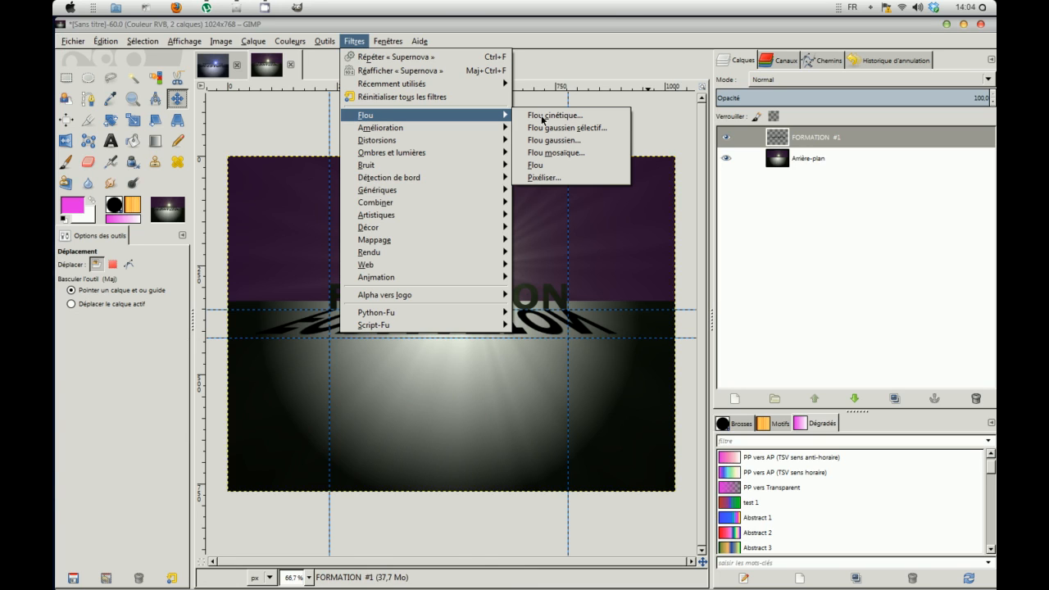
click(544, 141)
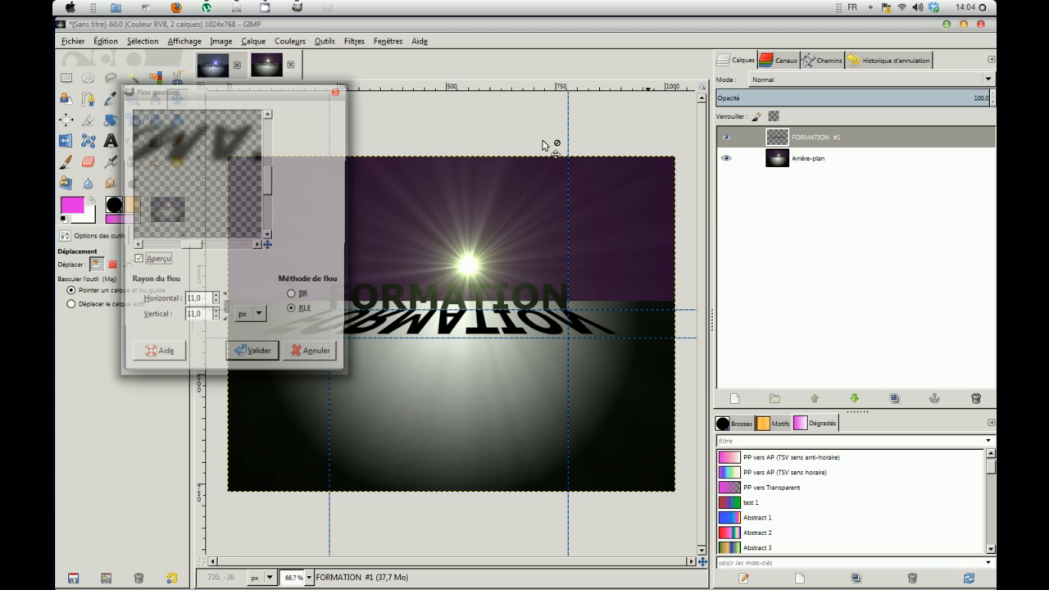
click(215, 299)
click(216, 299)
click(215, 300)
mouse_move(268, 180)
mouse_down()
mouse_move(268, 164)
mouse_move(268, 174)
mouse_up()
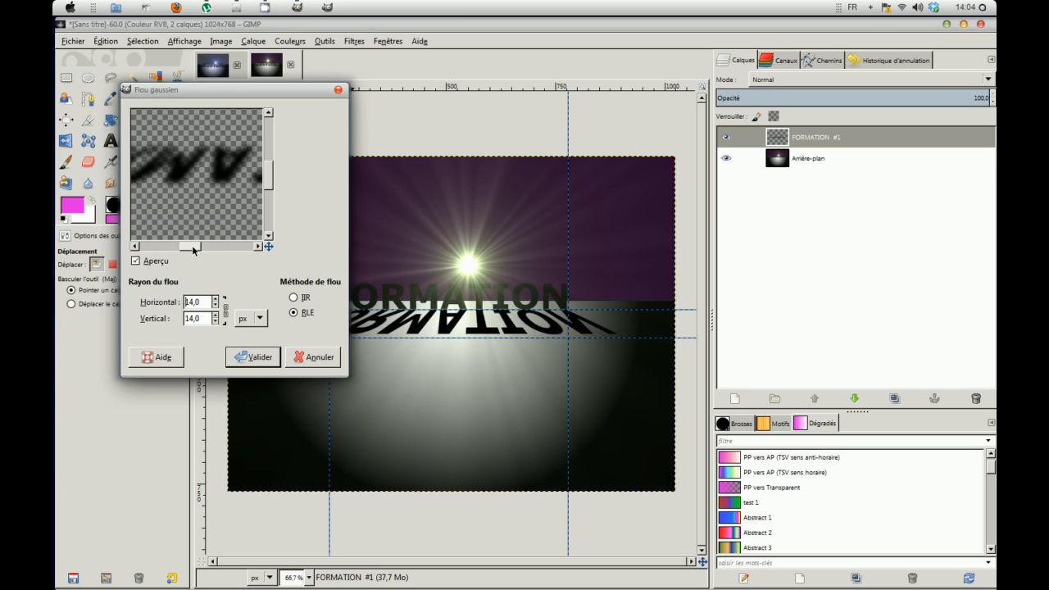
drag(192, 245, 188, 245)
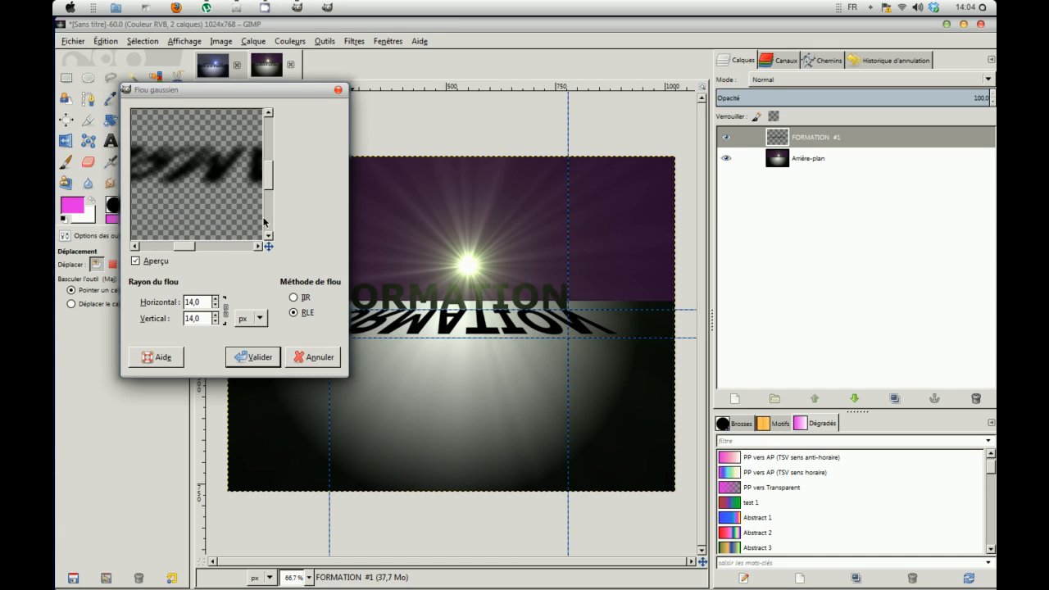
drag(266, 182, 266, 180)
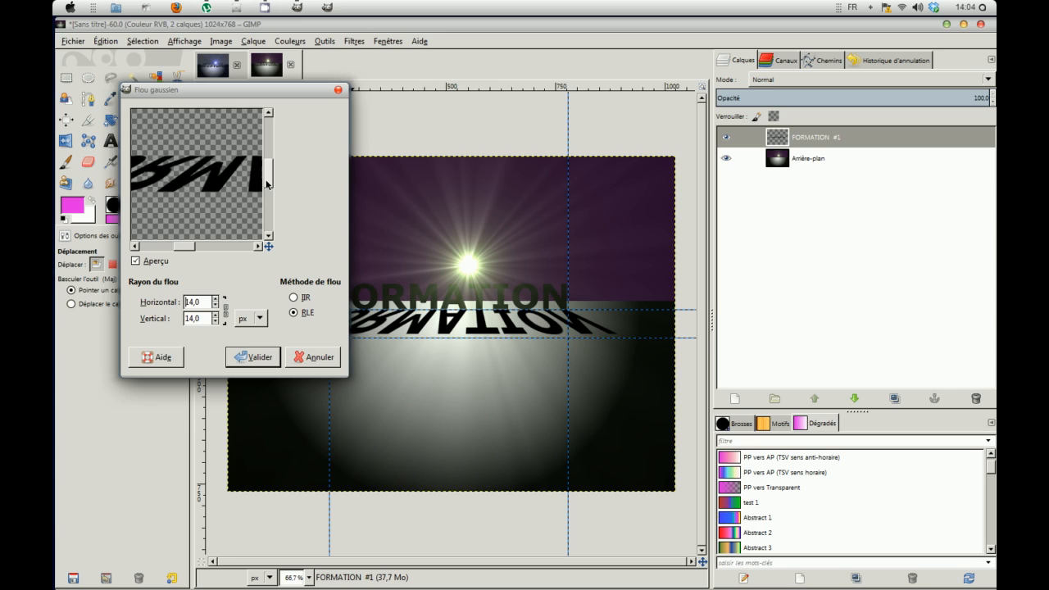
click(255, 358)
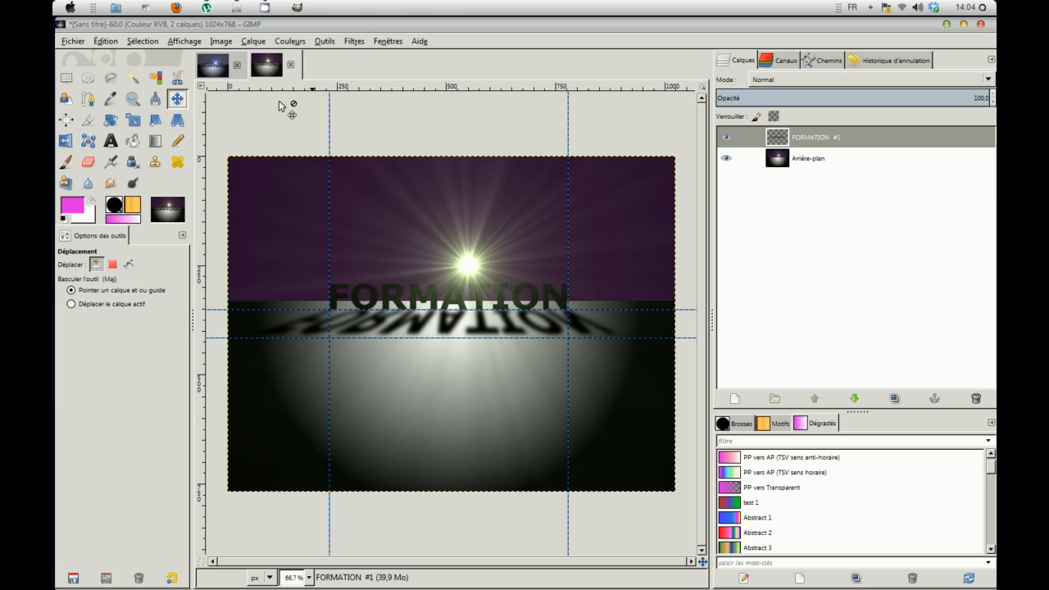
Remove the two vertical and two horizontal guides from the image
drag(331, 119, 203, 131)
drag(569, 136, 203, 132)
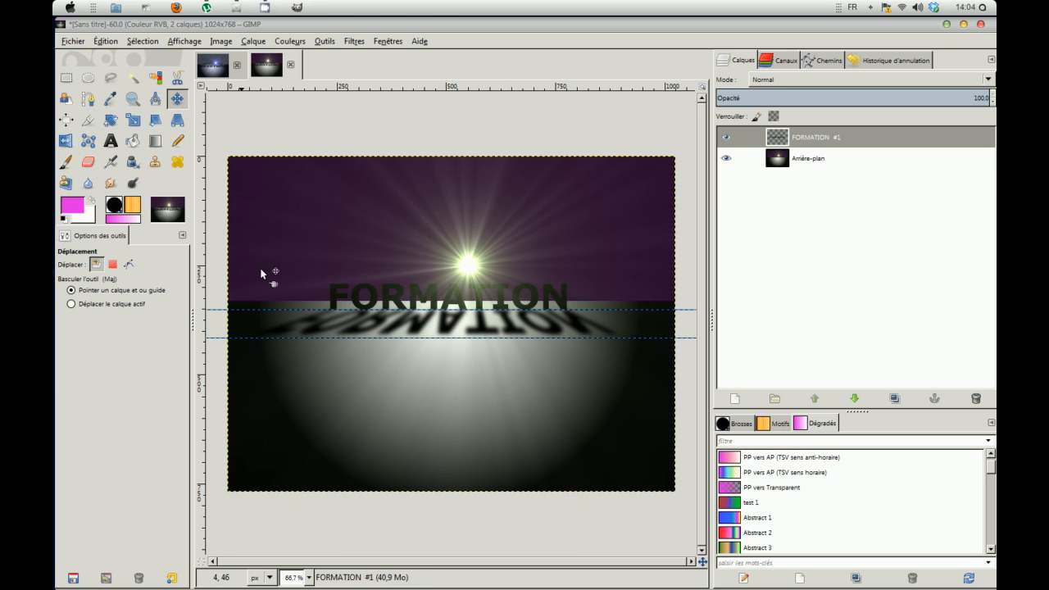
drag(219, 309, 230, 82)
drag(217, 337, 230, 100)
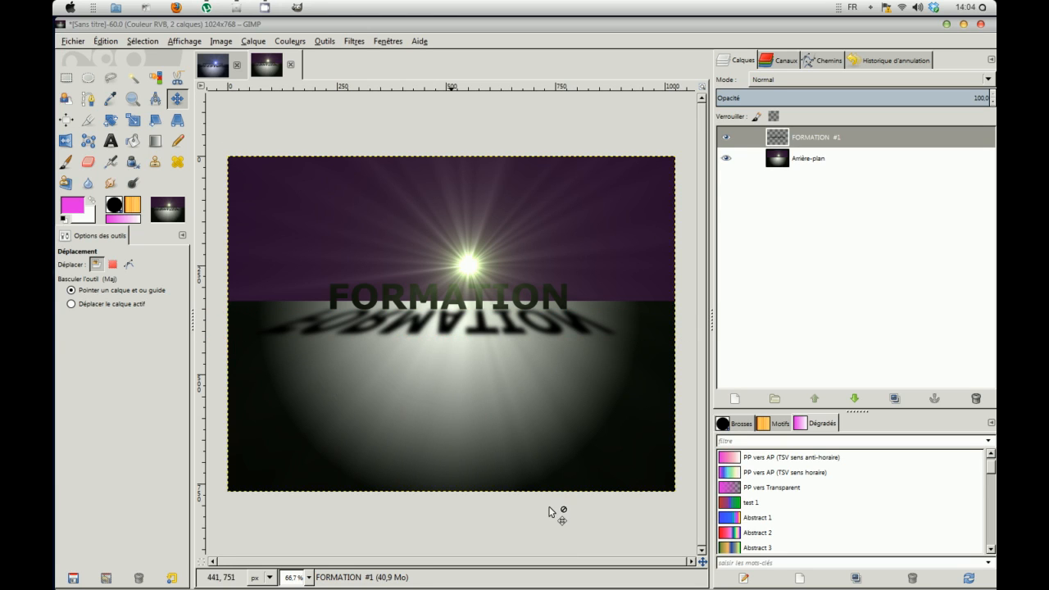